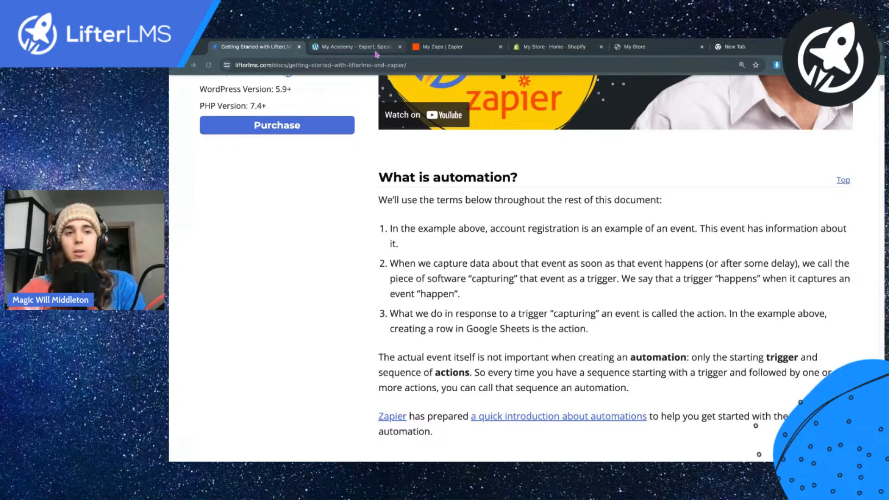
Step: Switch to the My Academy WordPress site and view the LifterLMS course list in its admin area
left_click(356, 47)
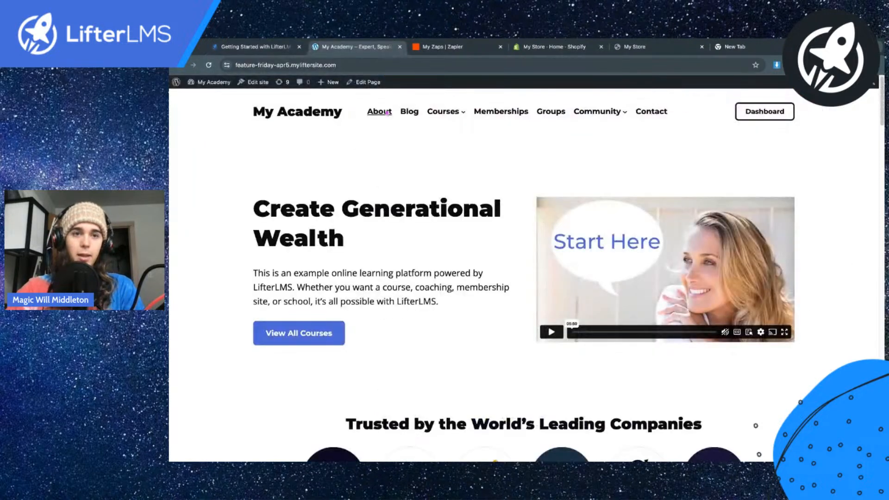
left_click(213, 82)
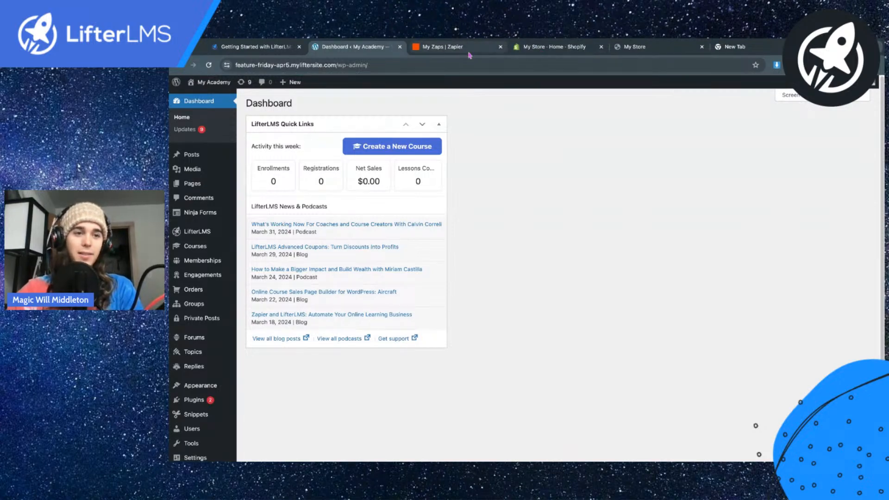
mouse_move(208, 248)
left_click(316, 246)
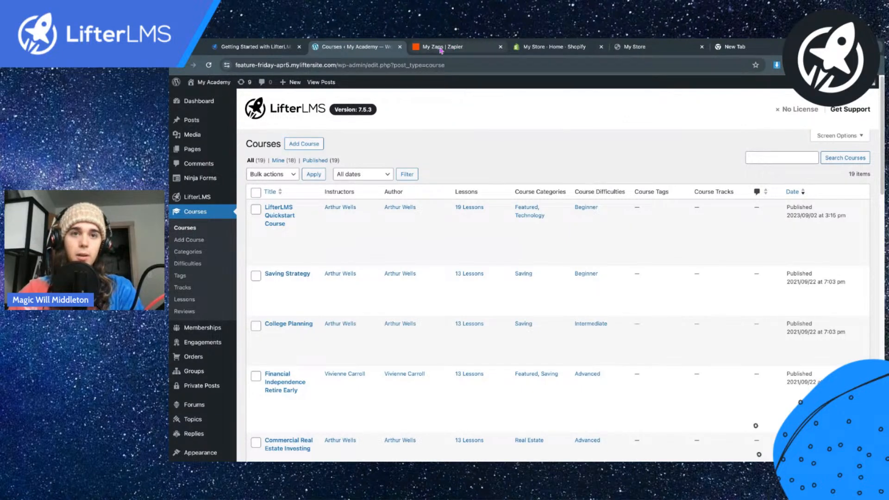
Step: Switch to Zapier and create a new Zap in the default My Zaps folder
left_click(442, 49)
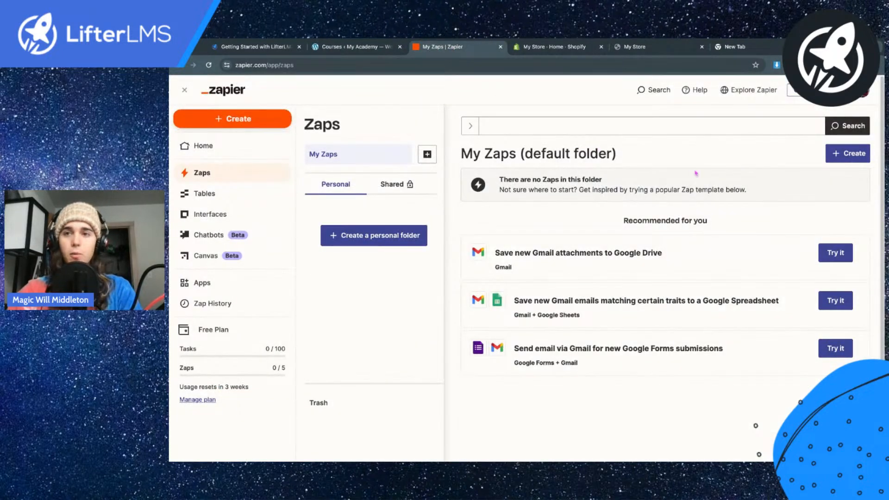
left_click(850, 159)
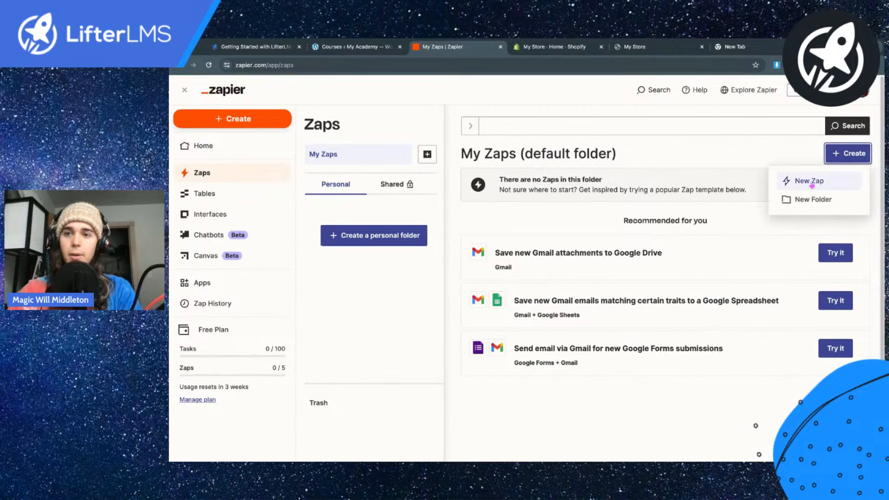
left_click(810, 185)
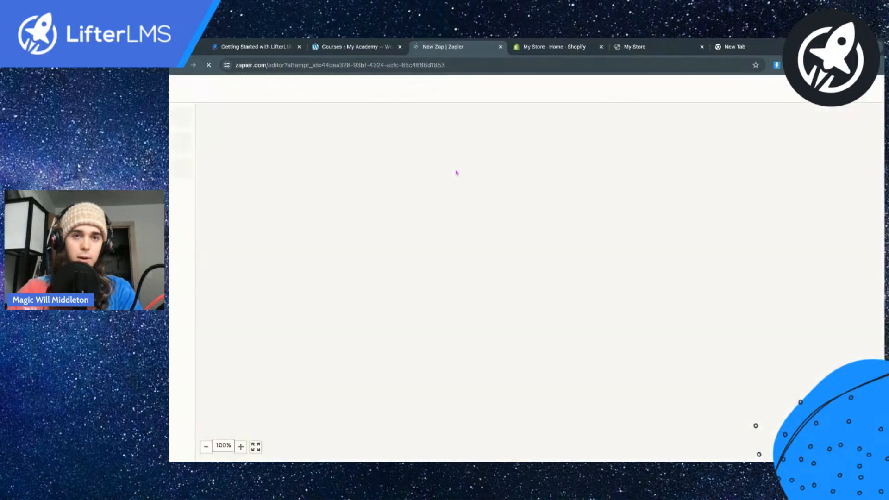
Step: Set the Zap's trigger to Shopify with the New Order event
scroll(473, 198, "down", 3)
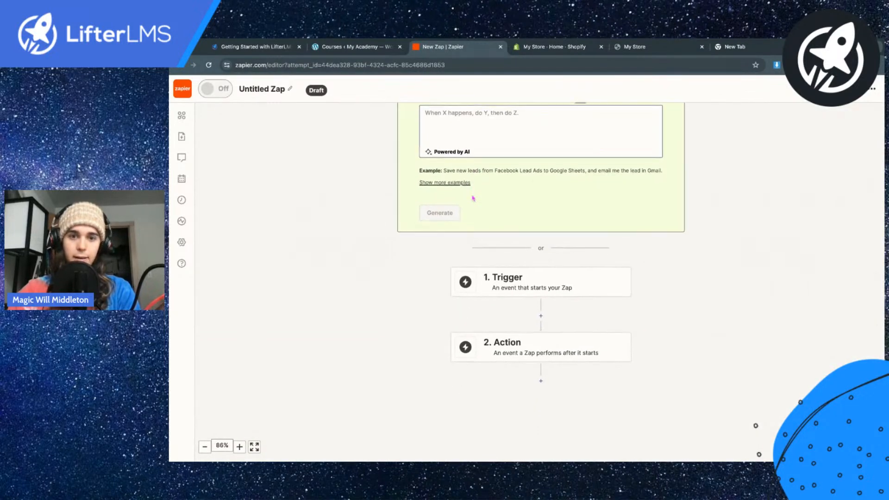
scroll(501, 264, "down", 1)
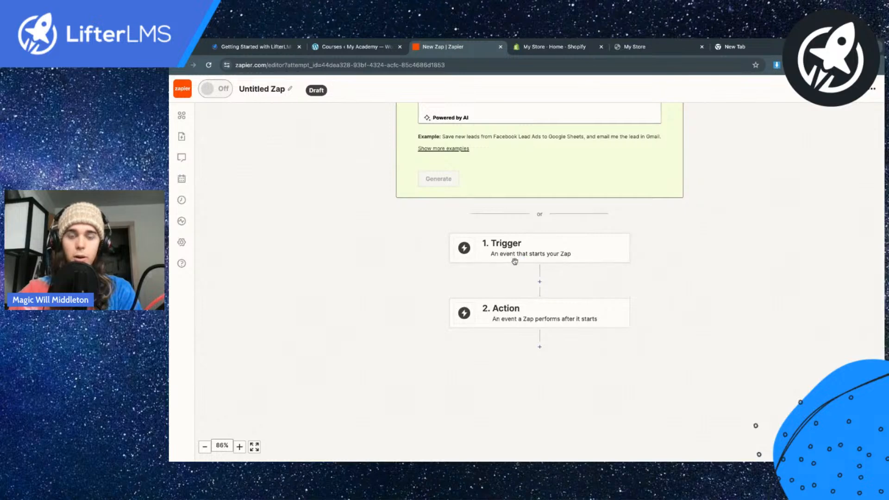
left_click(509, 257)
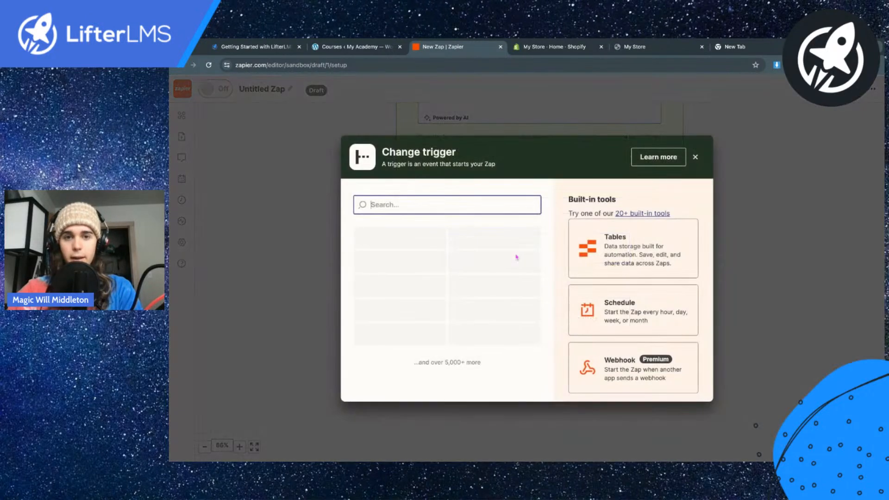
type("shopify")
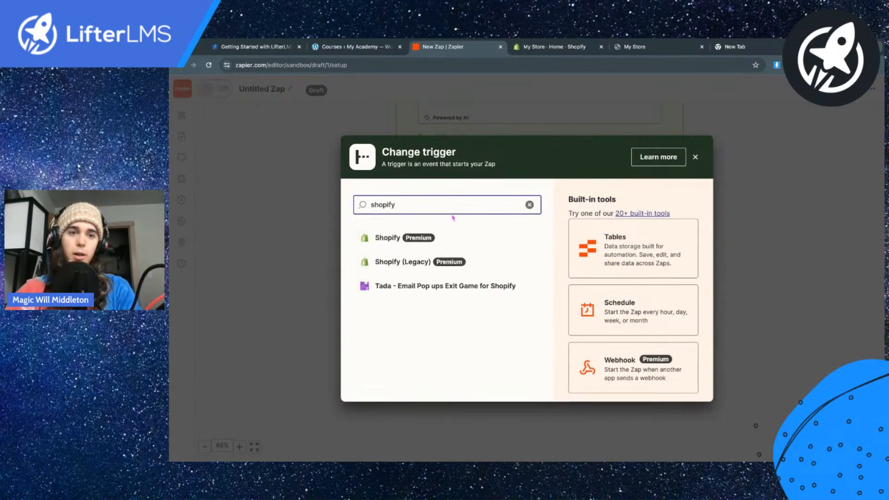
left_click(397, 246)
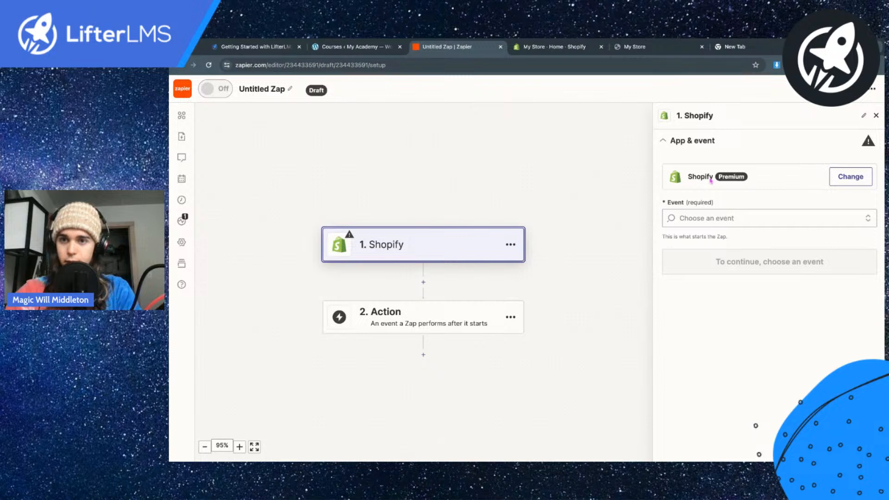
left_click(705, 219)
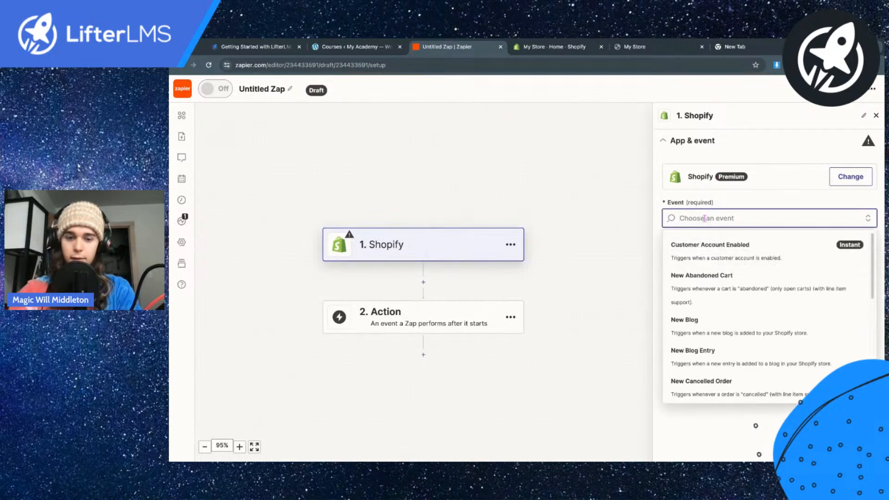
type("order")
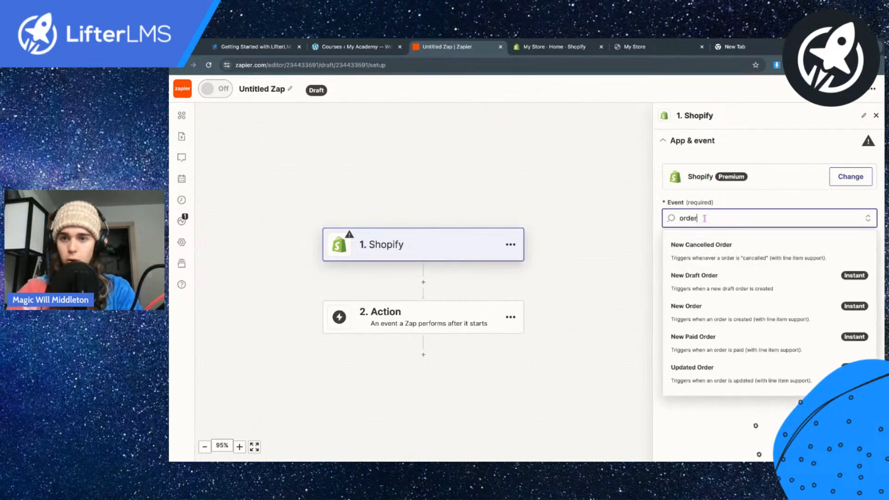
left_click(728, 309)
left_click(728, 264)
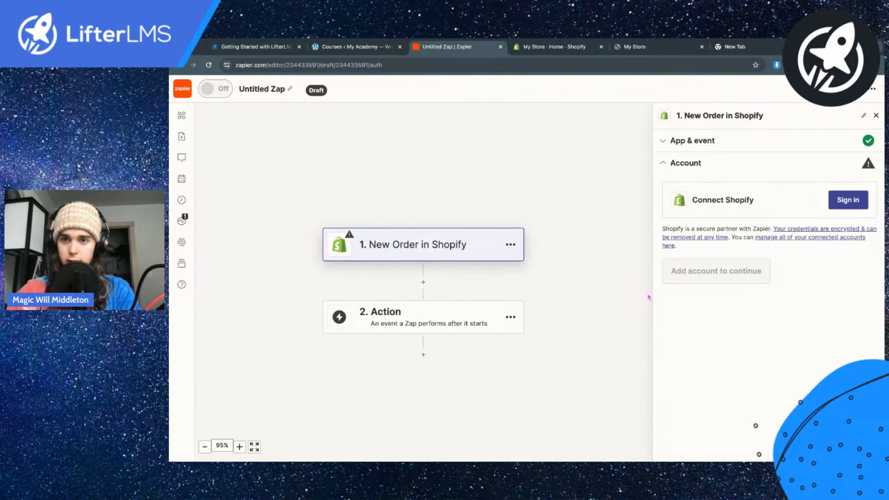
Step: Connect the Shopify store to the trigger with its store username and the Zapier app installation, and test the trigger
left_click(850, 203)
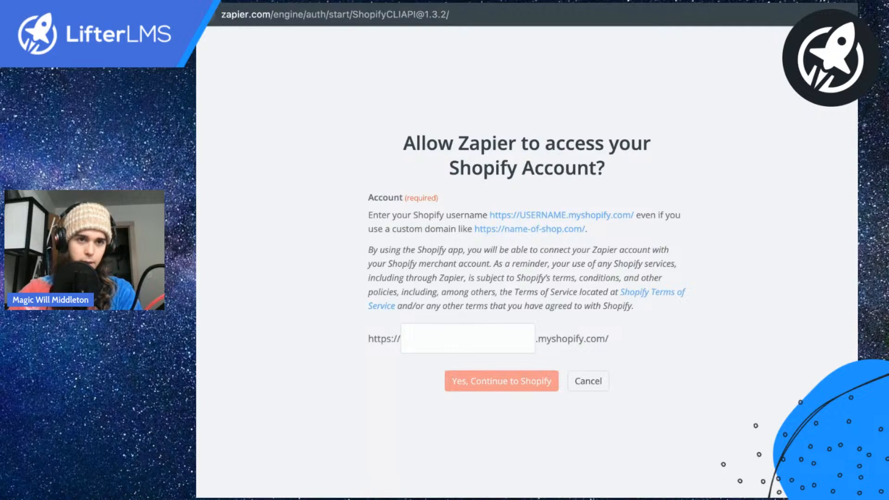
left_click(449, 320)
type("c6e4ee-8f")
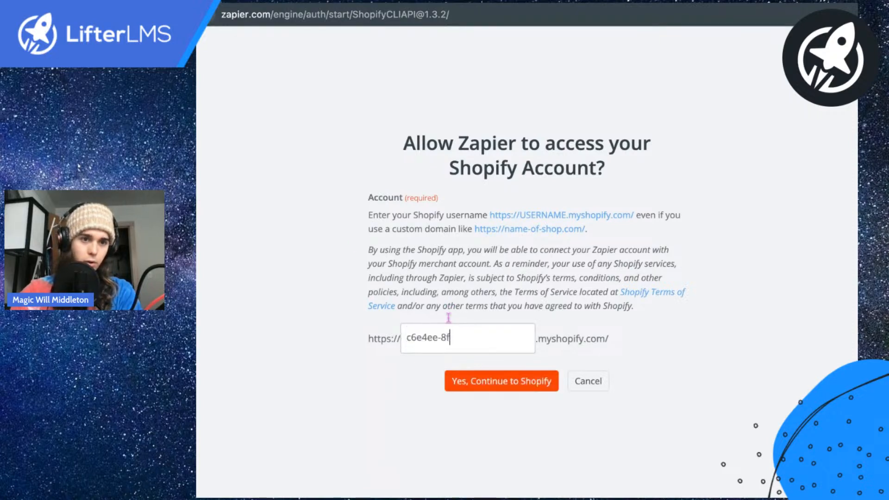
left_click(503, 376)
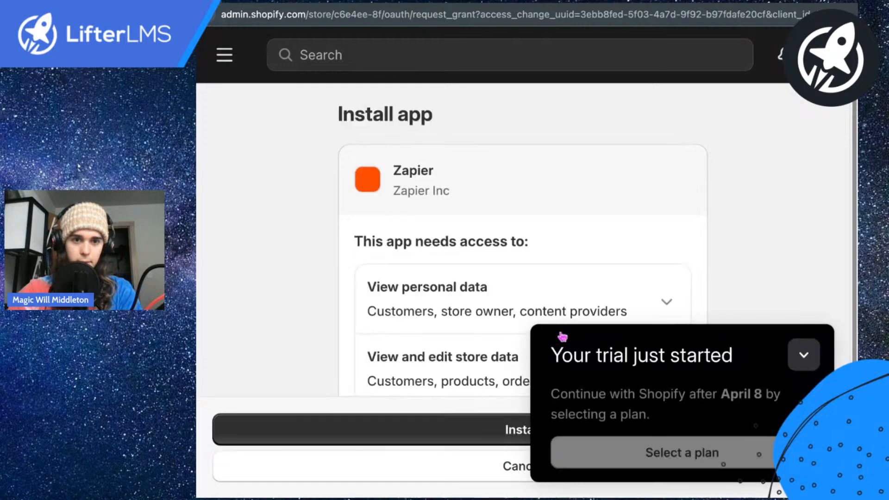
left_click(802, 310)
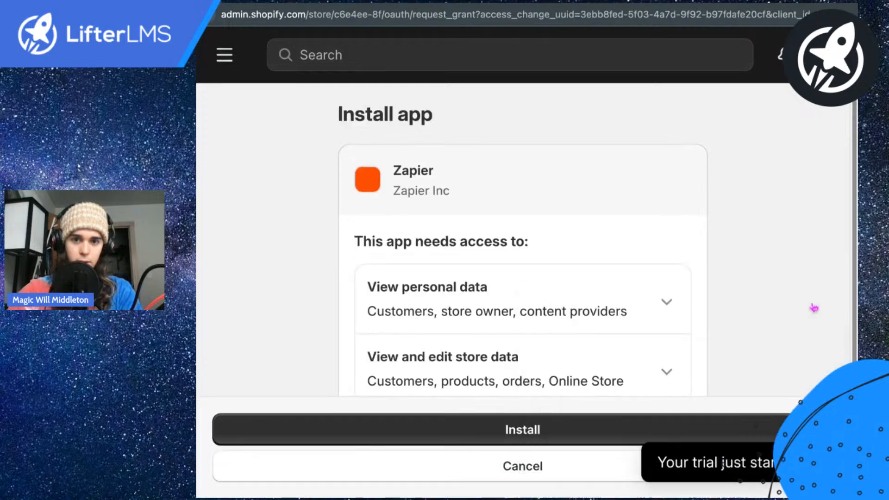
left_click(512, 415)
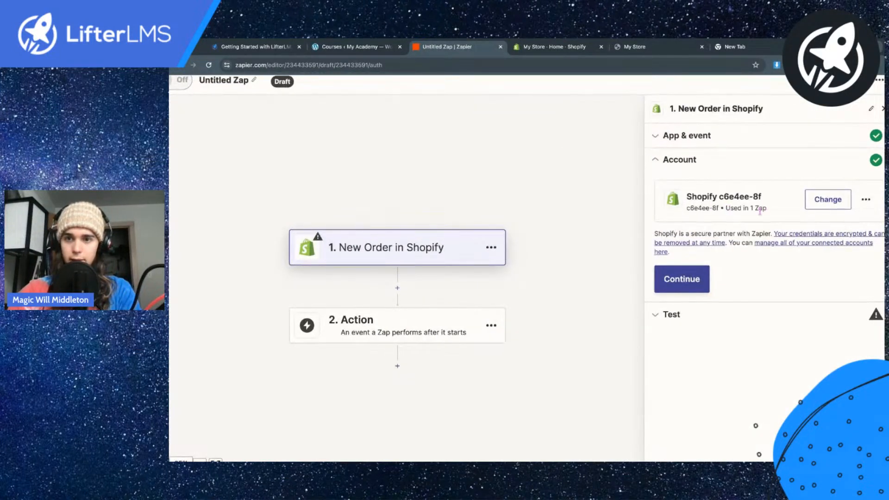
left_click(694, 280)
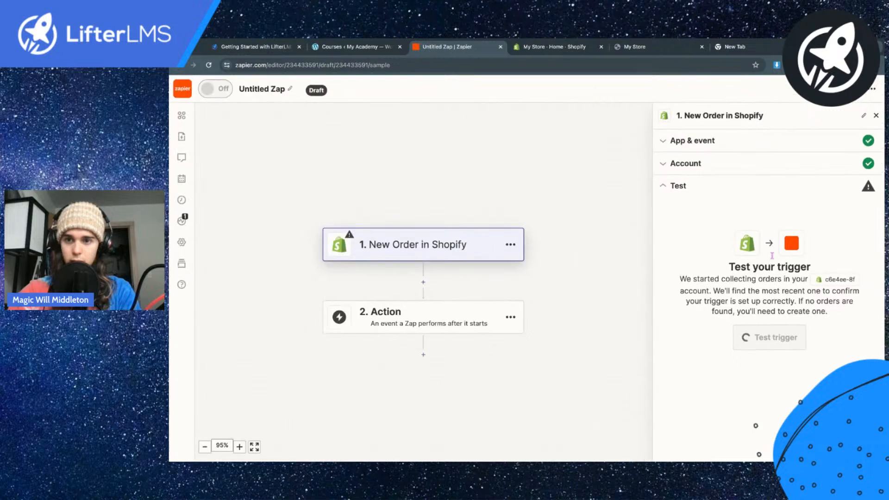
left_click(765, 339)
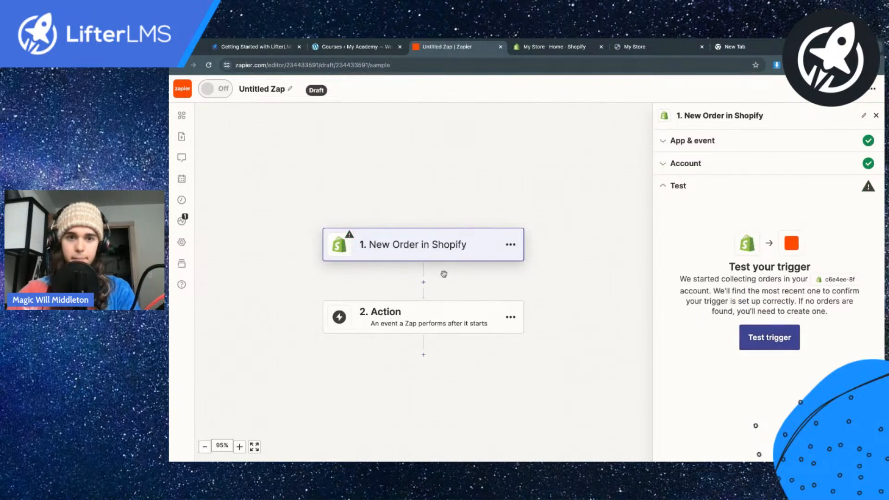
Step: Set the Zap's action to LifterLMS (Beta) with the Create a WordPress User event
left_click(415, 326)
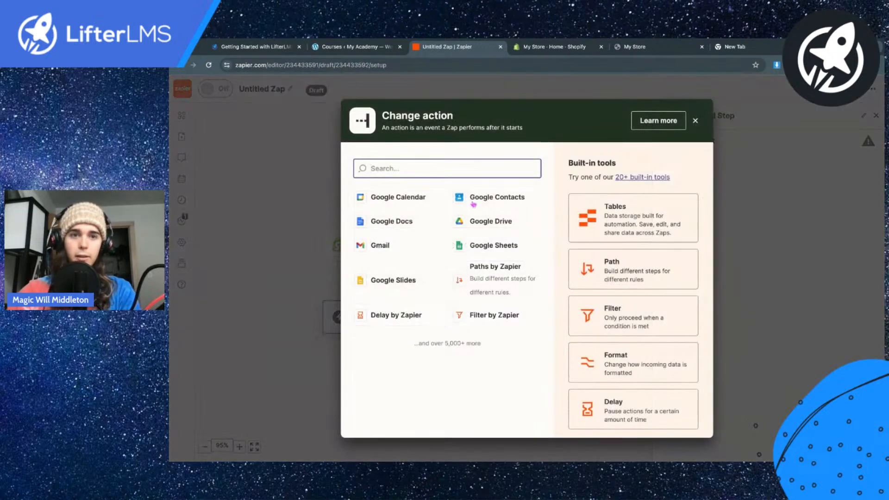
type("lifterlms")
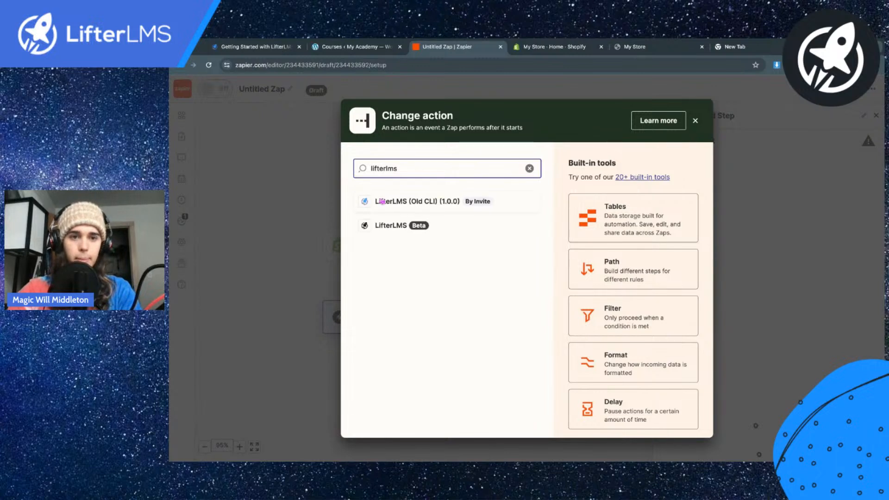
left_click(477, 224)
left_click(725, 218)
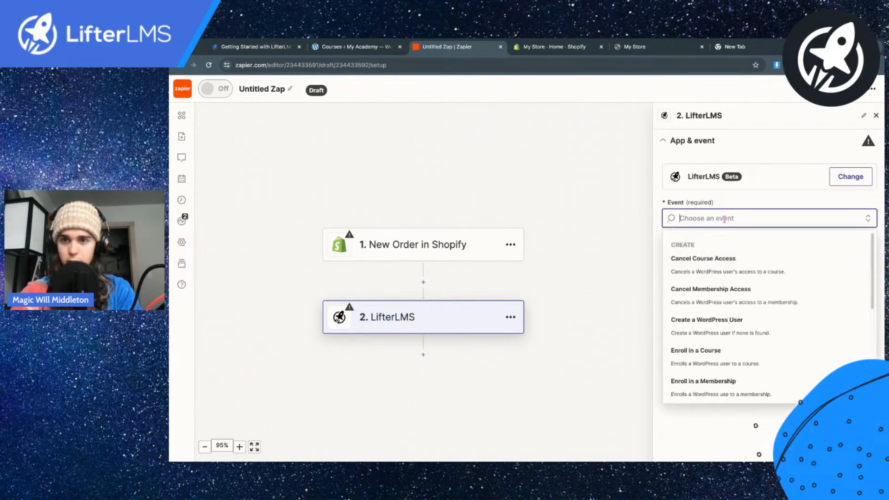
type("create")
left_click(712, 274)
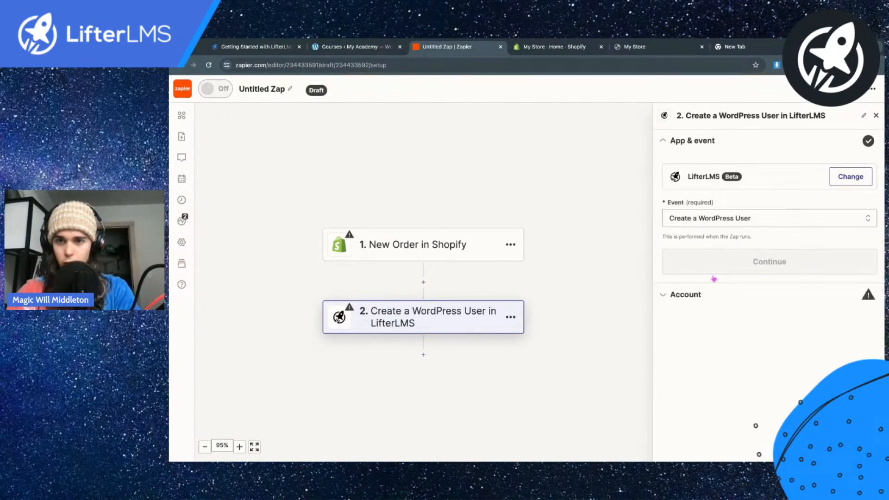
left_click(741, 271)
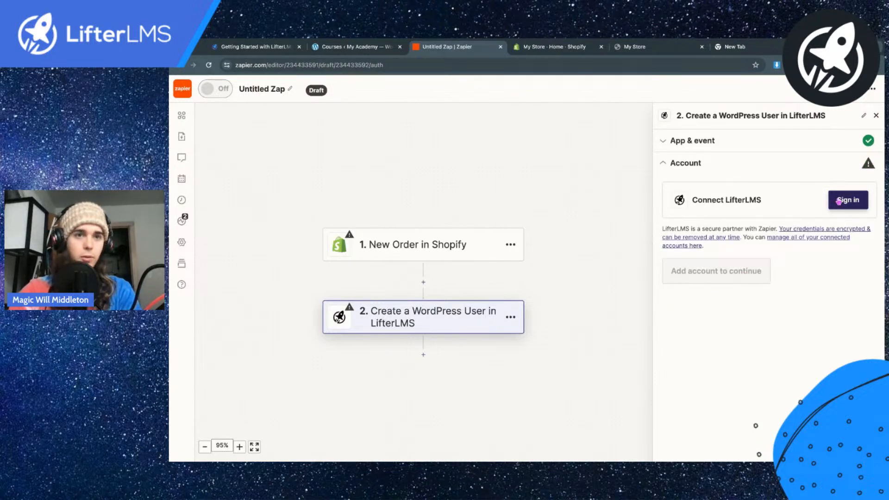
Step: Start connecting the LifterLMS account, and begin a new API key in the WordPress site's LifterLMS REST API settings
left_click(838, 202)
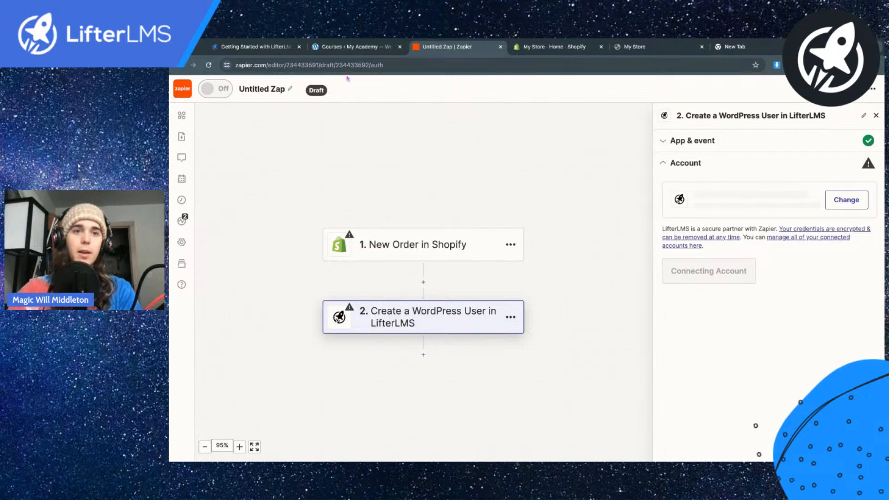
left_click(343, 47)
mouse_move(214, 197)
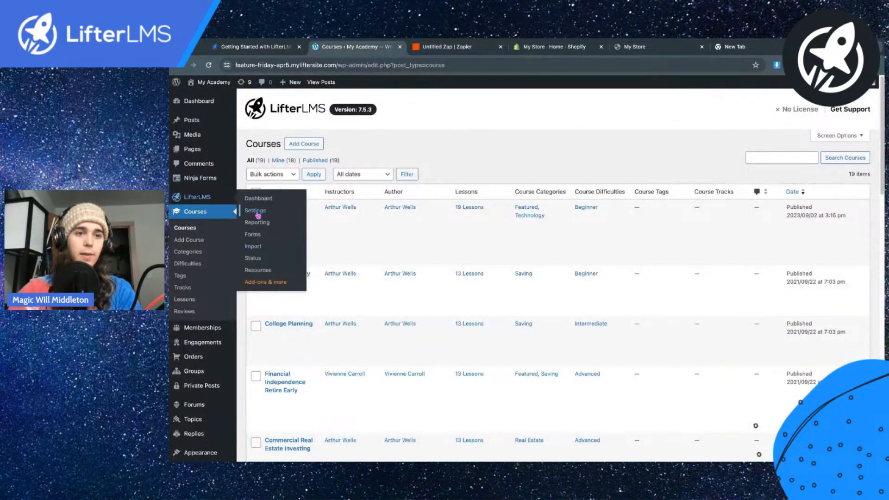
left_click(255, 211)
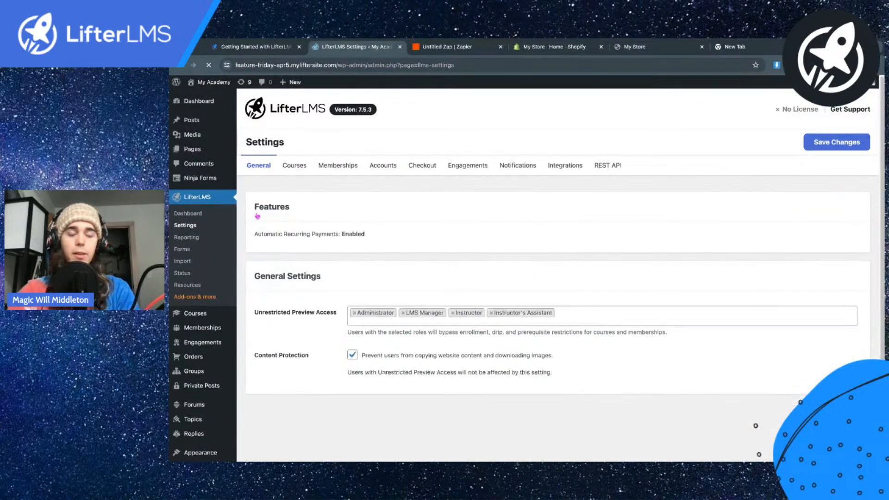
left_click(584, 166)
left_click(602, 167)
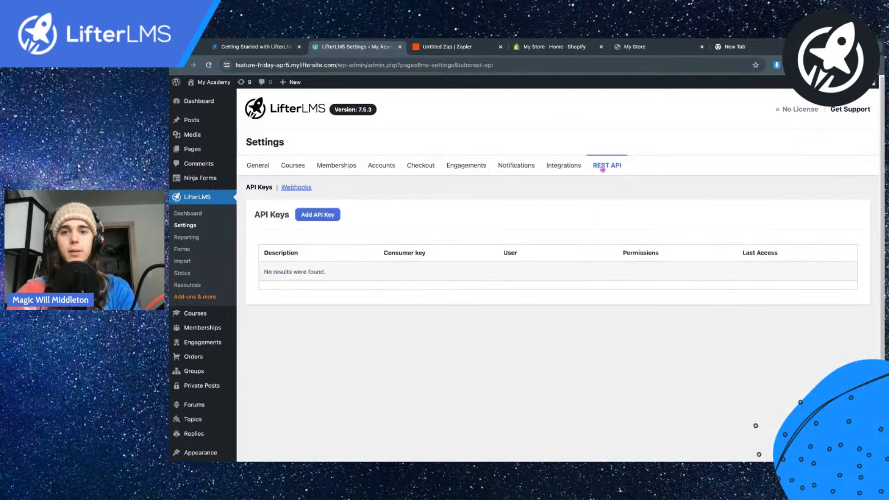
left_click(318, 214)
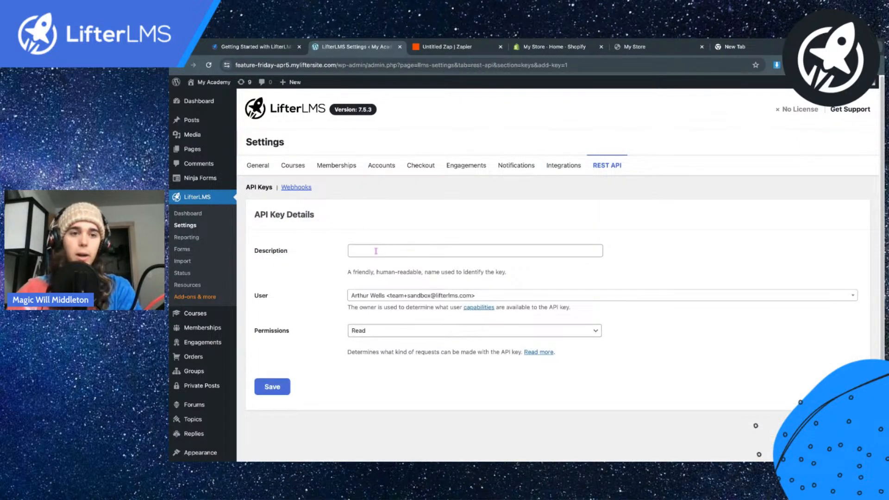
Step: Give the API key the description "This is my connection to Zapier" and Read / Write permissions
left_click(375, 251)
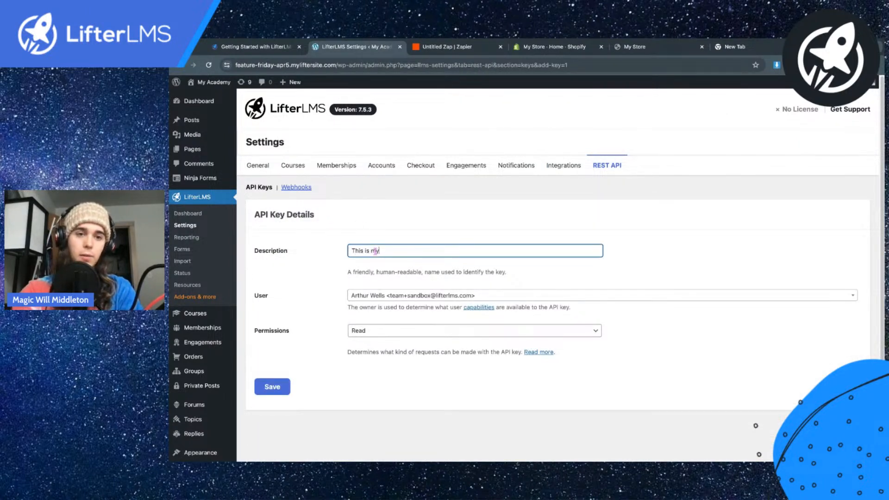
type("This is my connection to Za")
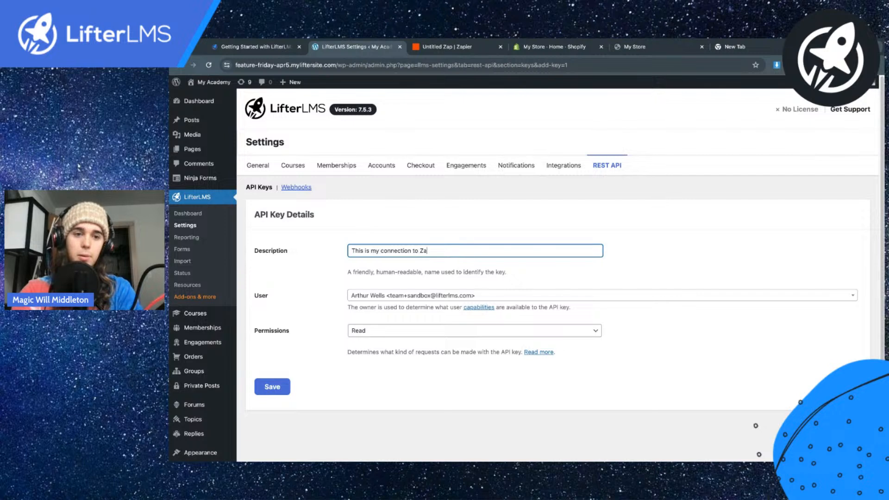
type("pier")
left_click(381, 332)
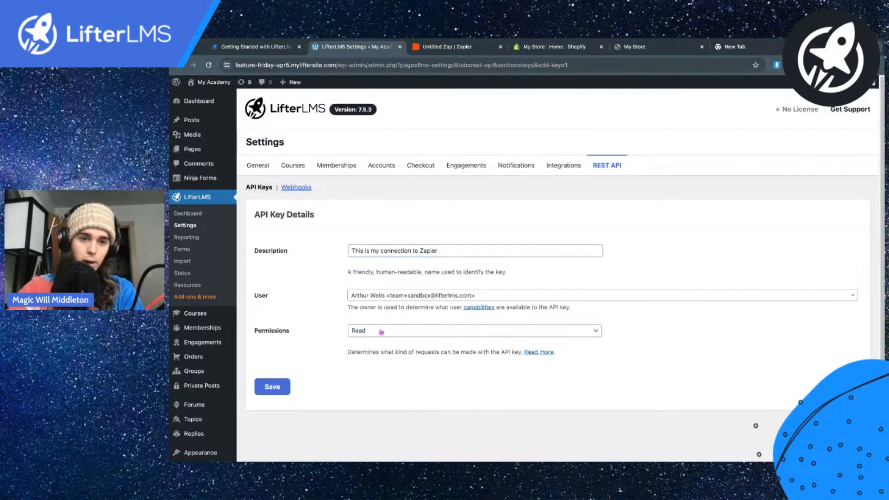
left_click(355, 333)
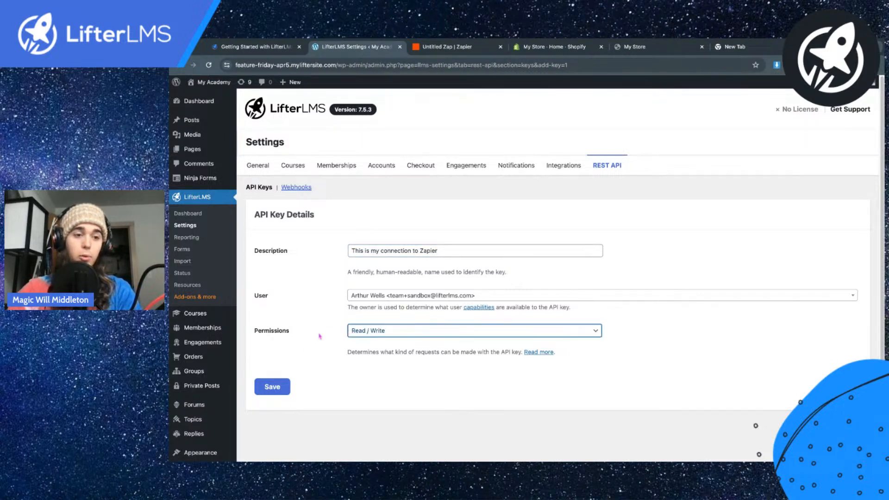
Step: Save the new Zapier API key in LifterLMS and copy its generated consumer key
mouse_move(171, 434)
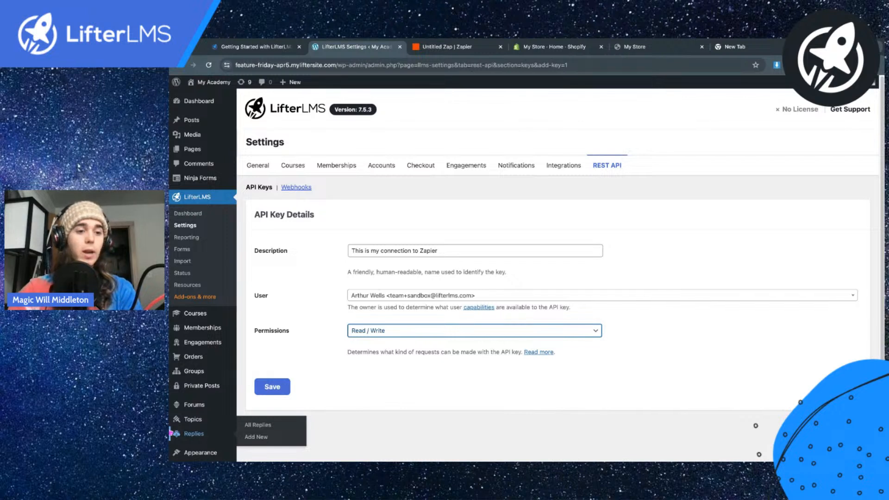
key("super+Tab")
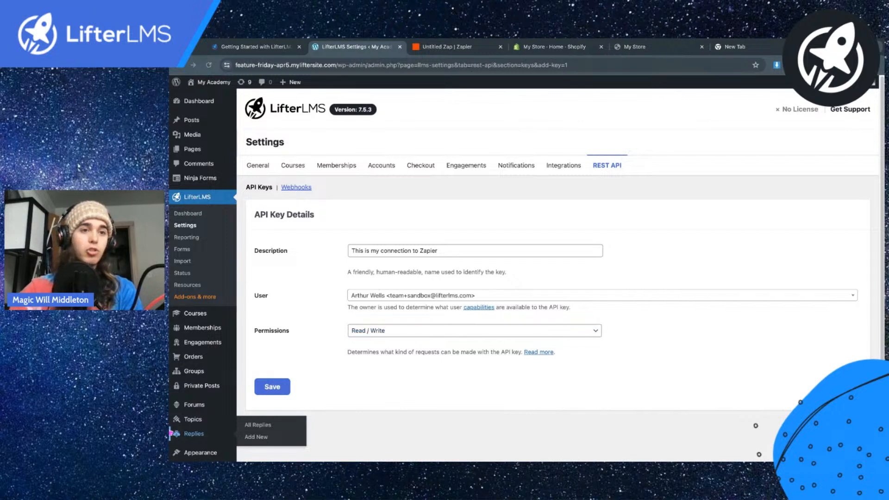
left_click(378, 46)
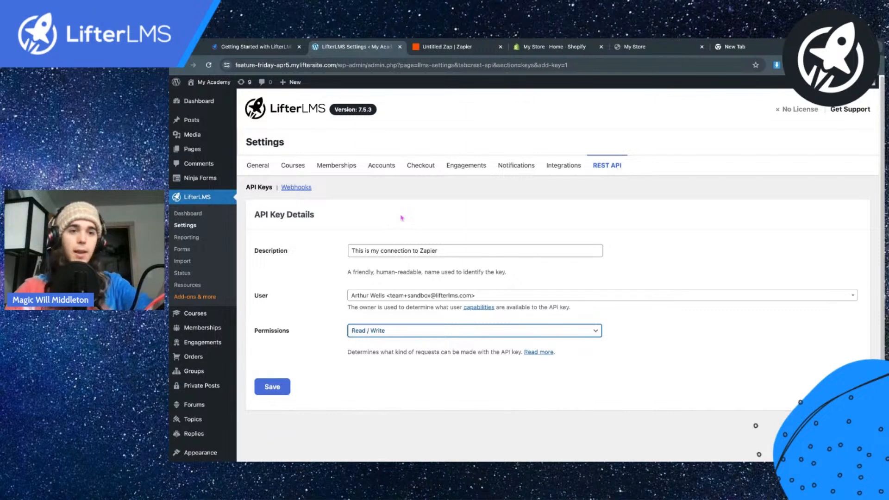
left_click(282, 391)
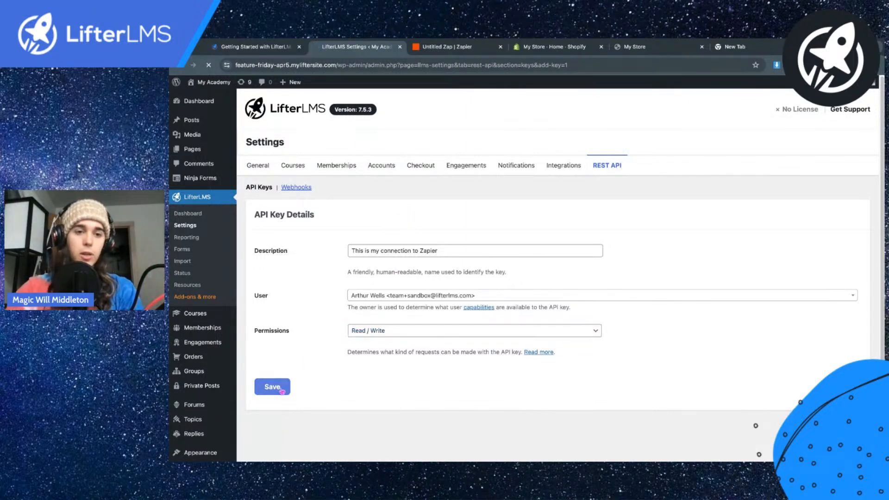
scroll(380, 345, "down", 2)
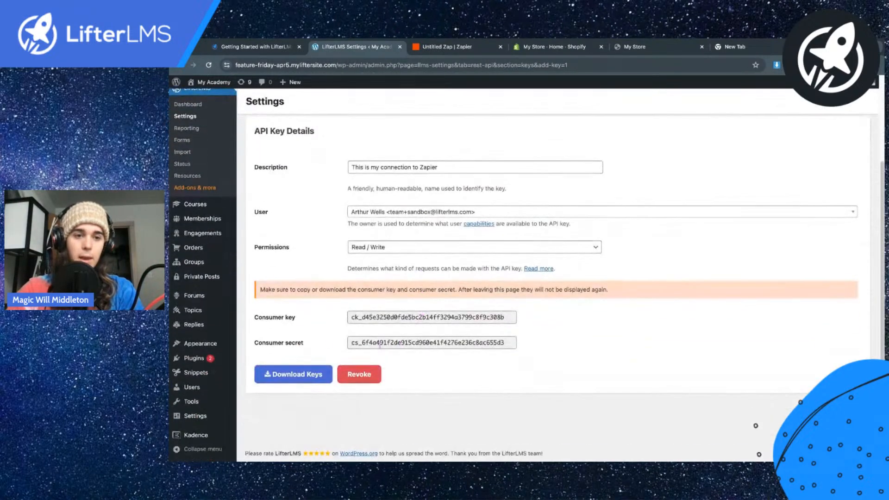
left_click(388, 316)
key("ctrl+c")
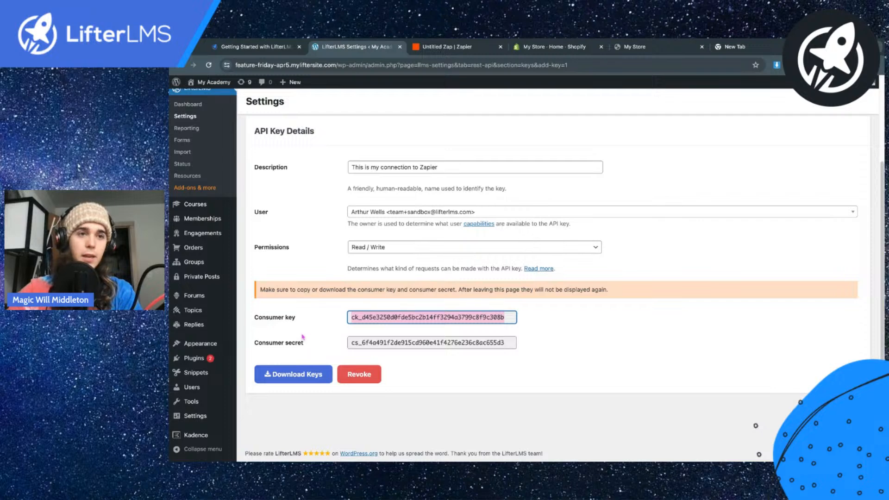
Step: Paste the API key's consumer key and consumer secret into Zapier's LifterLMS account authorization form
left_click(170, 249)
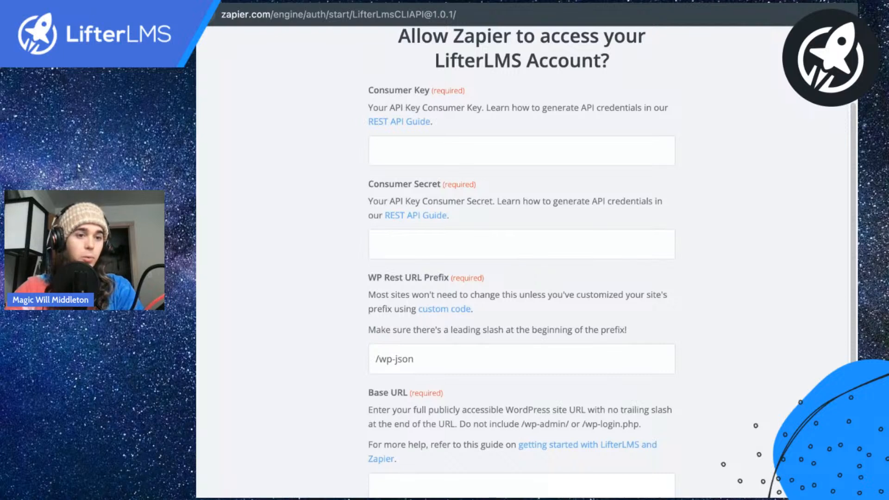
left_click(463, 147)
key("ctrl+v")
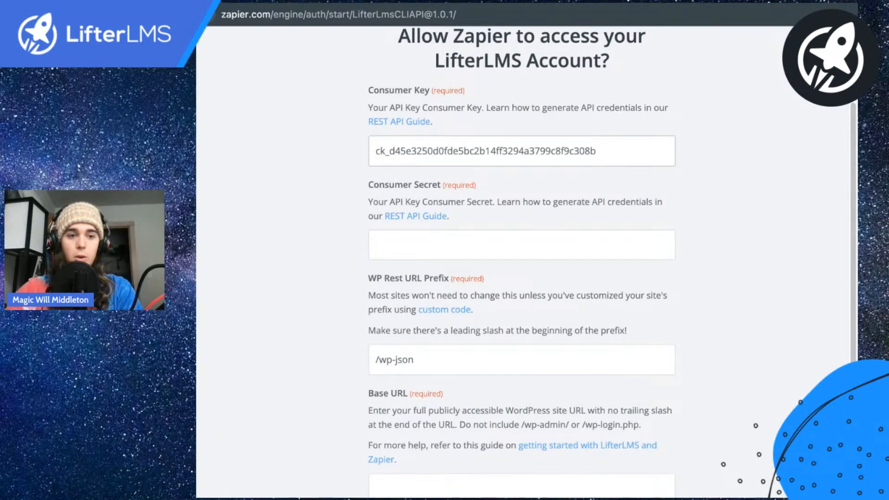
left_click(219, 310)
key("Tab")
key("ctrl+v")
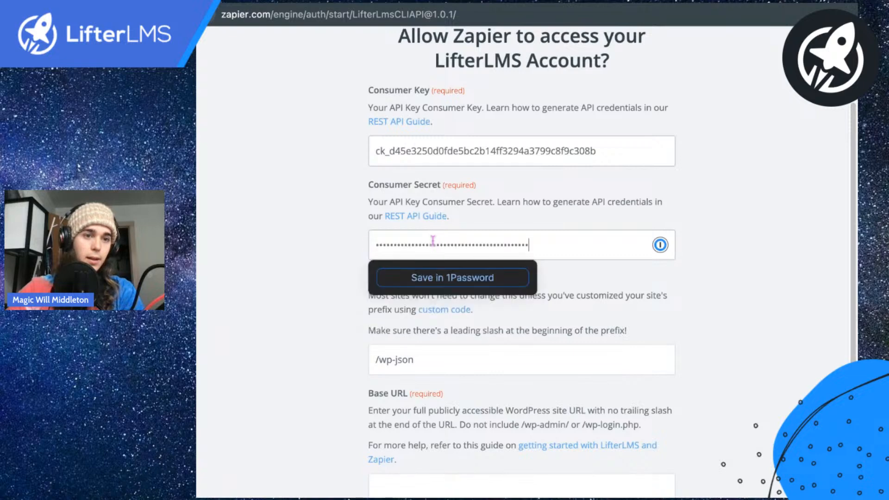
left_click(326, 246)
scroll(380, 350, "down", 3)
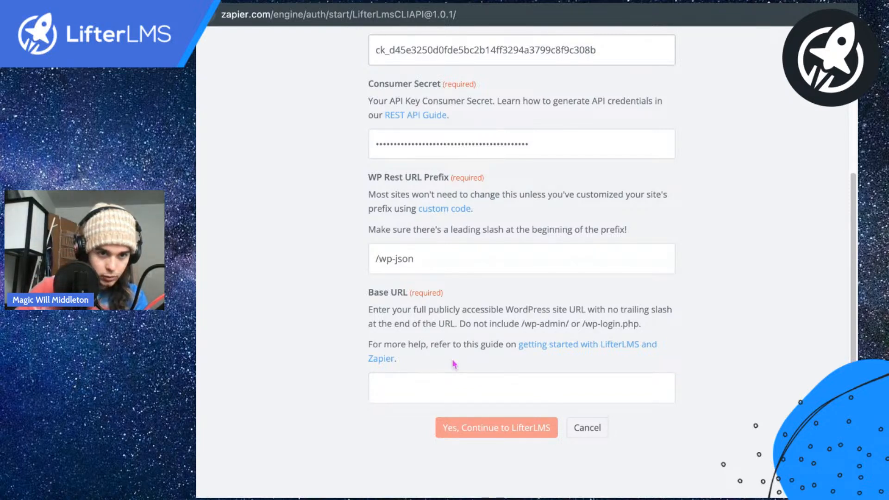
left_click(432, 380)
type("https://feature-friday-apr5.myliftersite.com/")
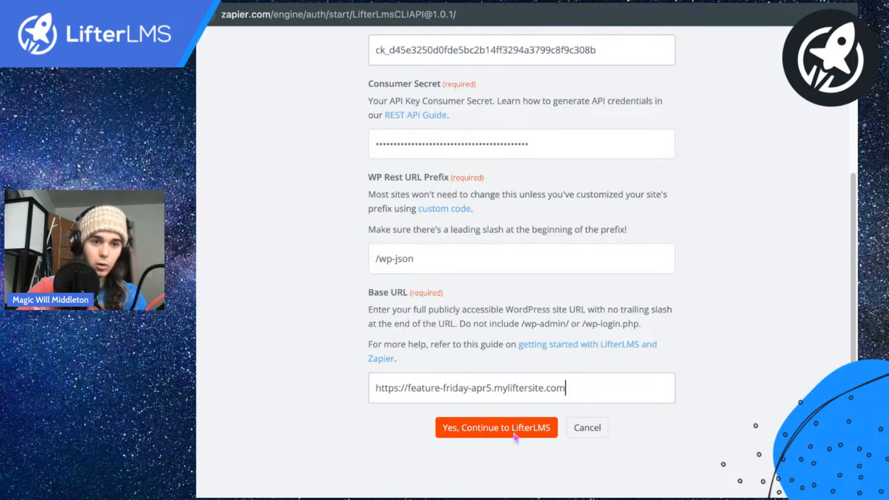
left_click(494, 420)
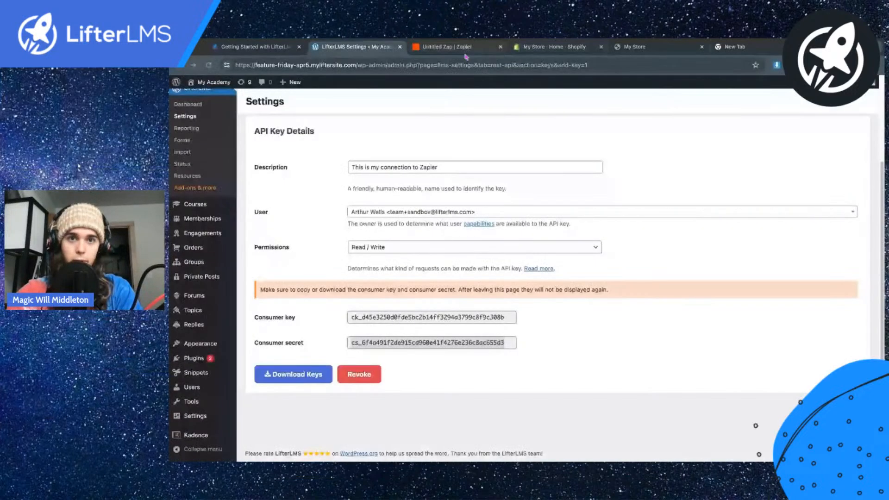
Step: Return to the Zap, continue with the connected LifterLMS account, and open the action's Email field for data mapping
left_click(465, 50)
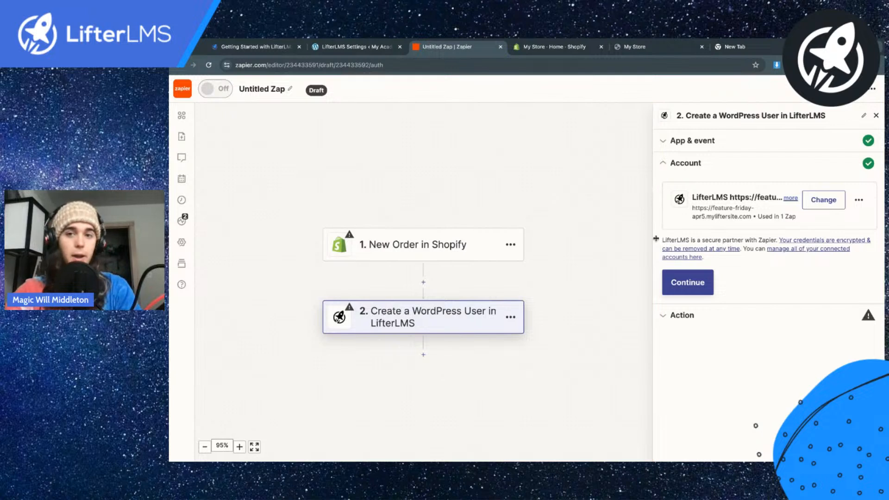
left_click(691, 283)
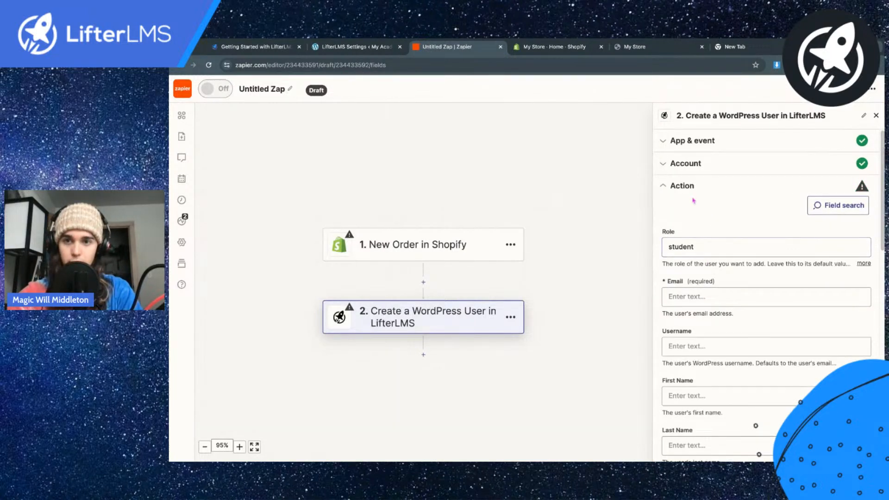
scroll(688, 248, "down", 1)
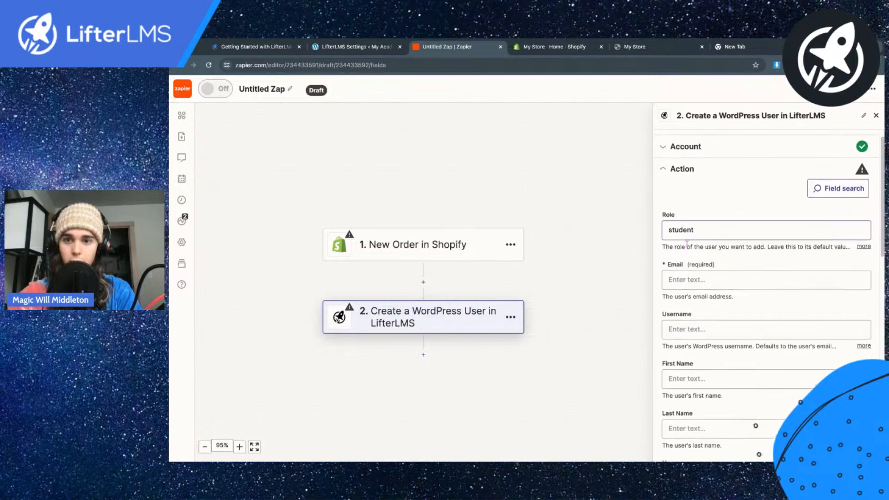
left_click(687, 272)
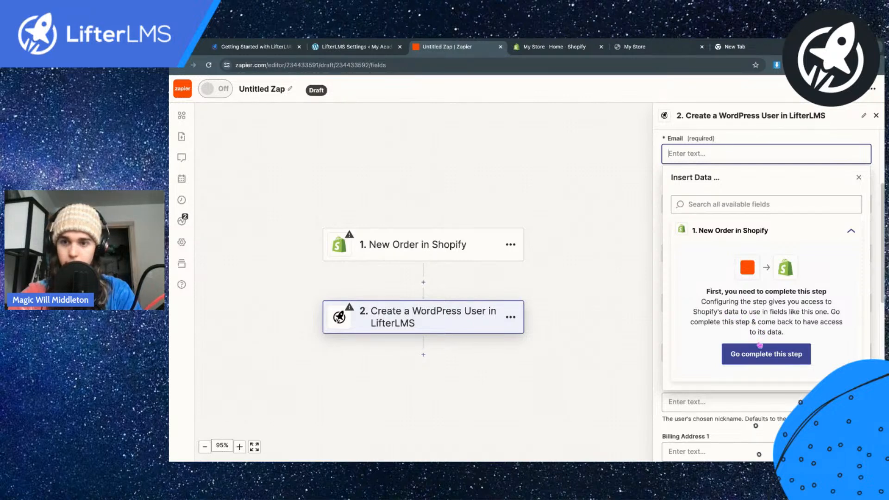
Step: In the Shopify admin, start a product titled "LifterLMS Quickstart Course" with the description "This is the official quickstart course"
left_click(553, 46)
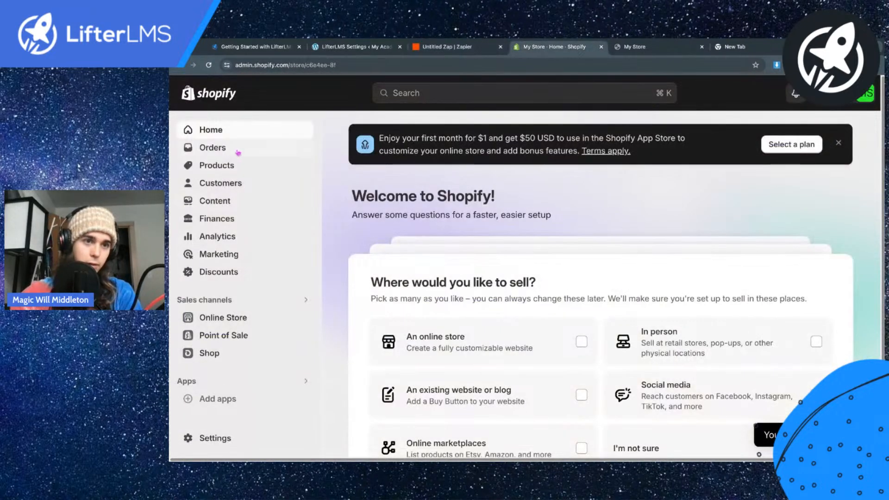
left_click(231, 165)
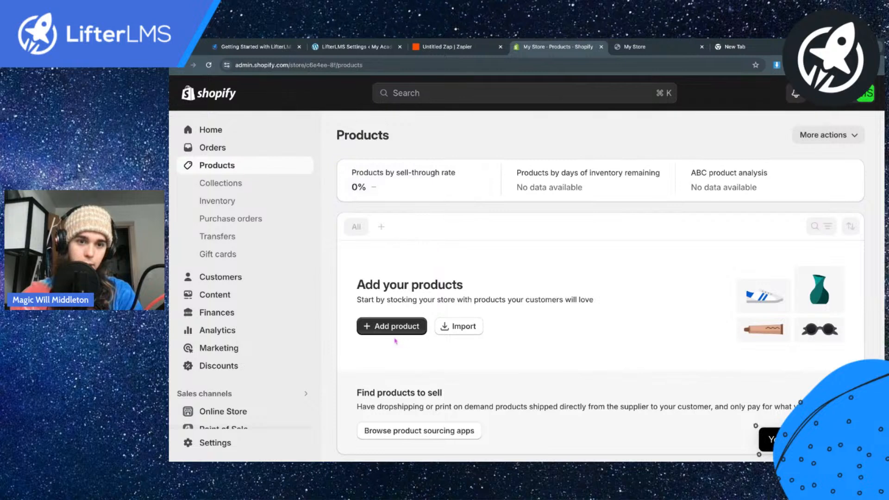
left_click(385, 326)
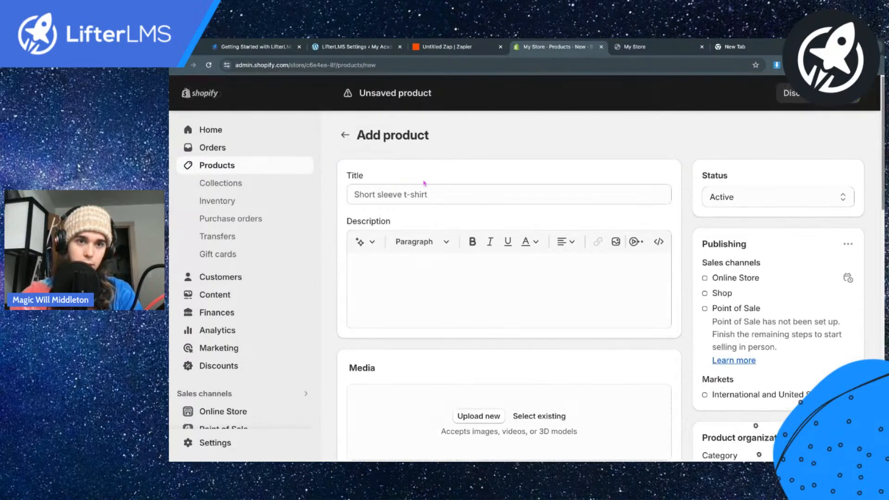
left_click(389, 195)
type("LifterLMS Quickstart Course")
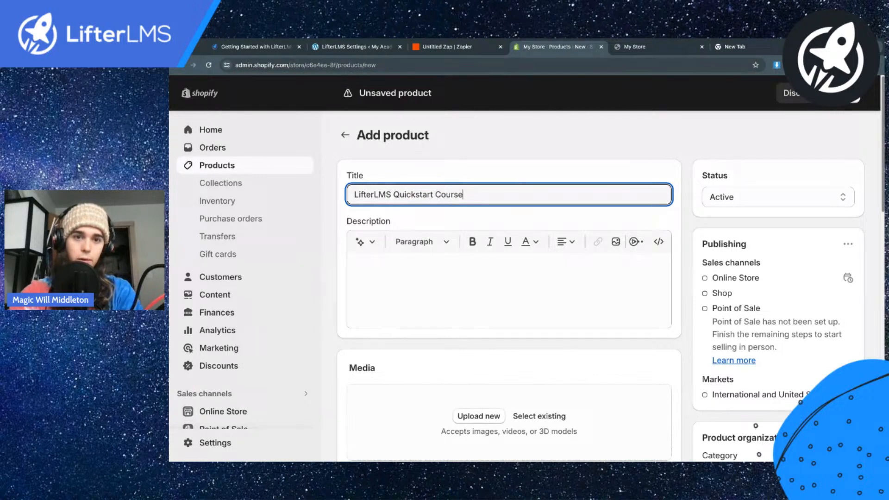
left_click(396, 287)
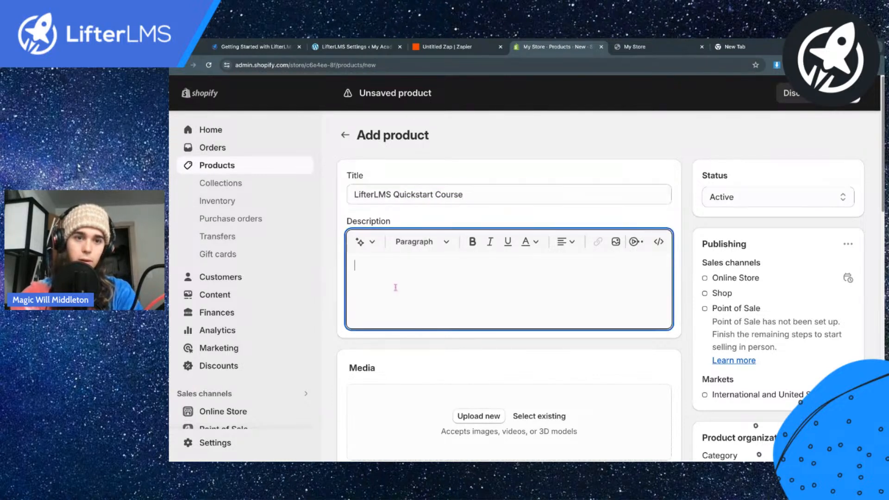
type("This is the official quic")
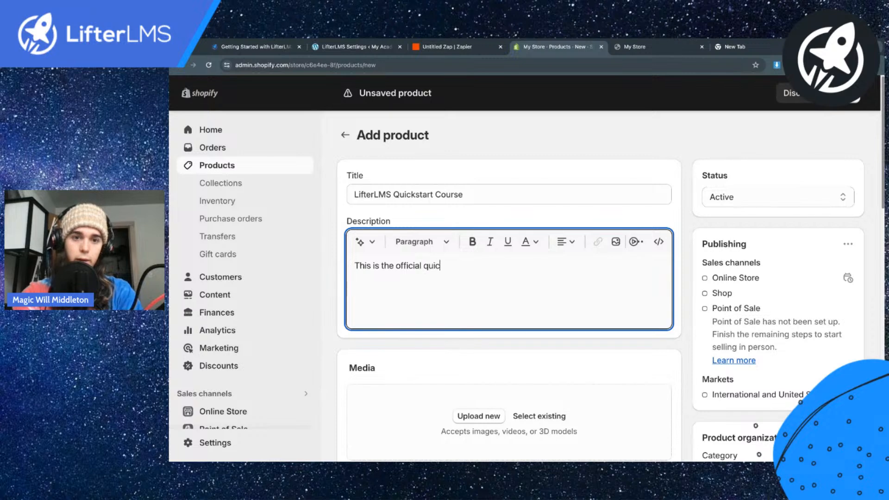
type("kstart course")
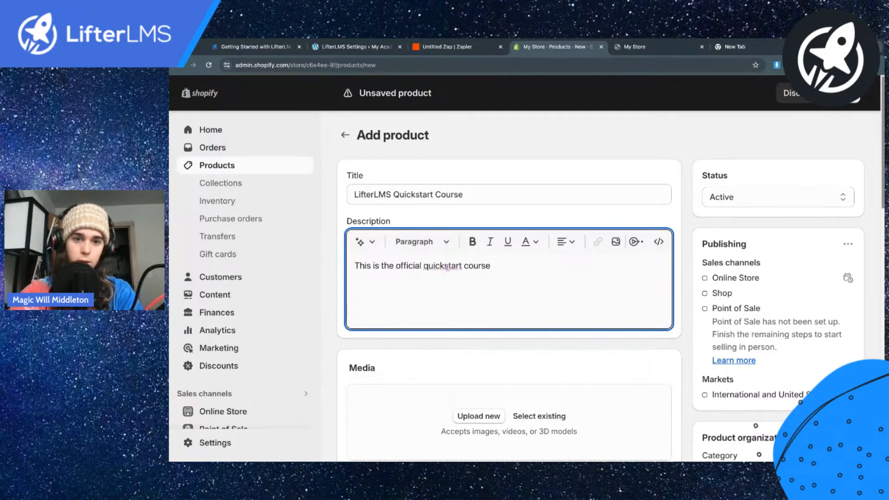
Step: Set the product's price to $10 and save the product
scroll(603, 281, "down", 5)
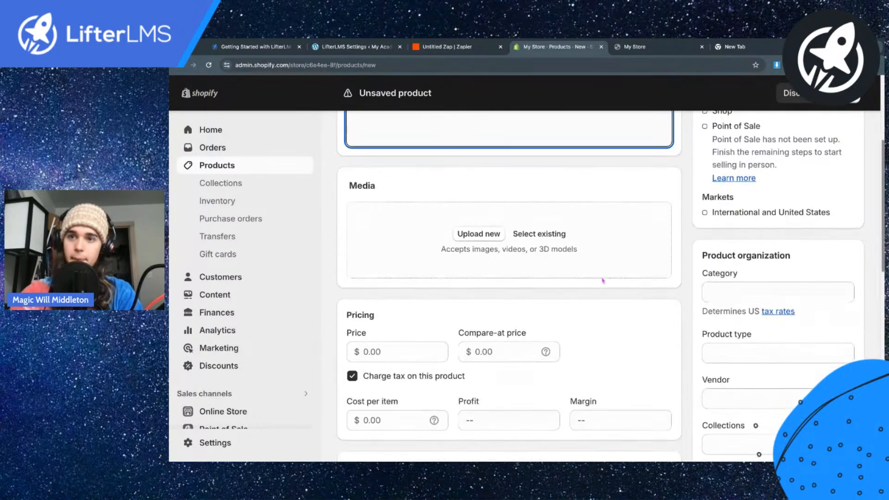
left_click(388, 260)
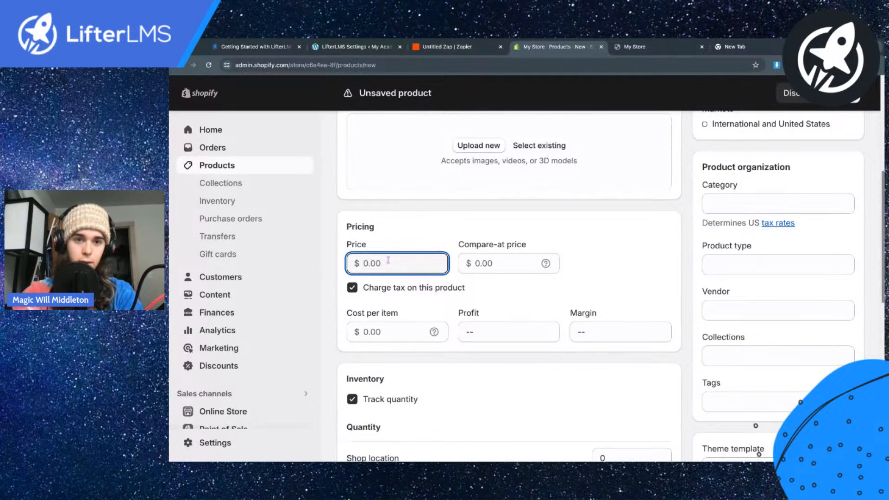
type("10")
scroll(584, 294, "down", 5)
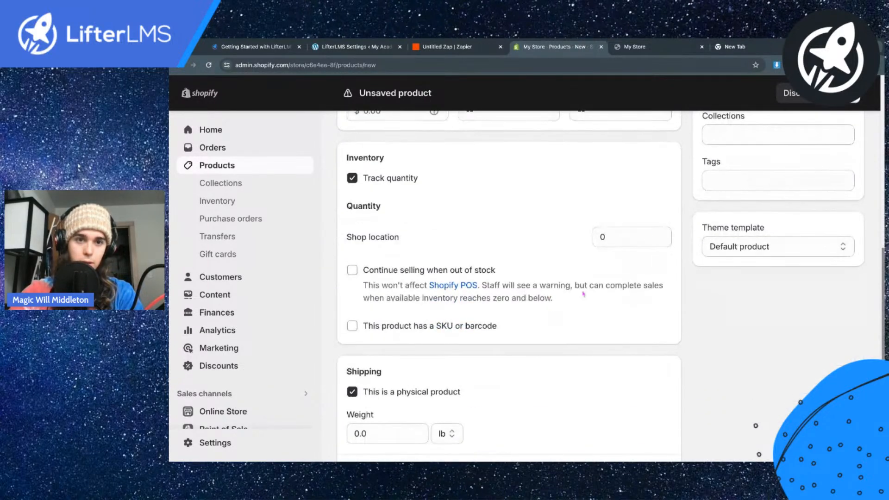
scroll(583, 293, "down", 3)
left_click(852, 93)
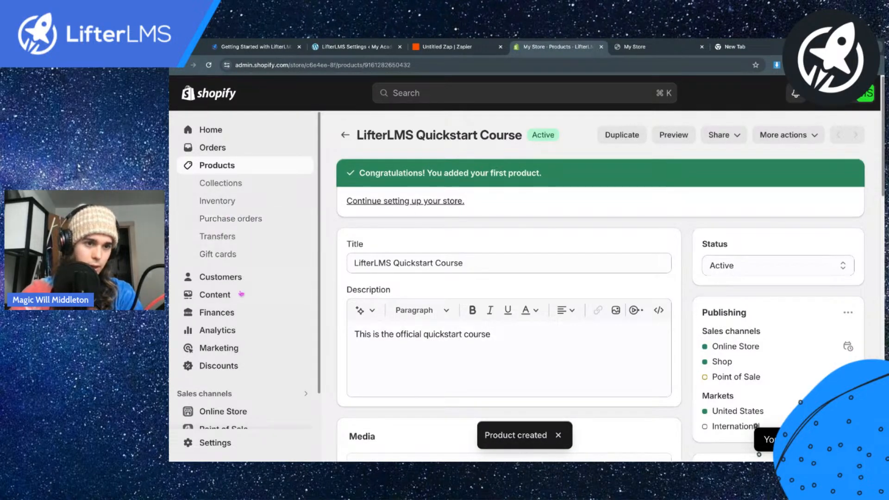
Step: Examine the Shopify Orders page for a way to create a test order
left_click(216, 147)
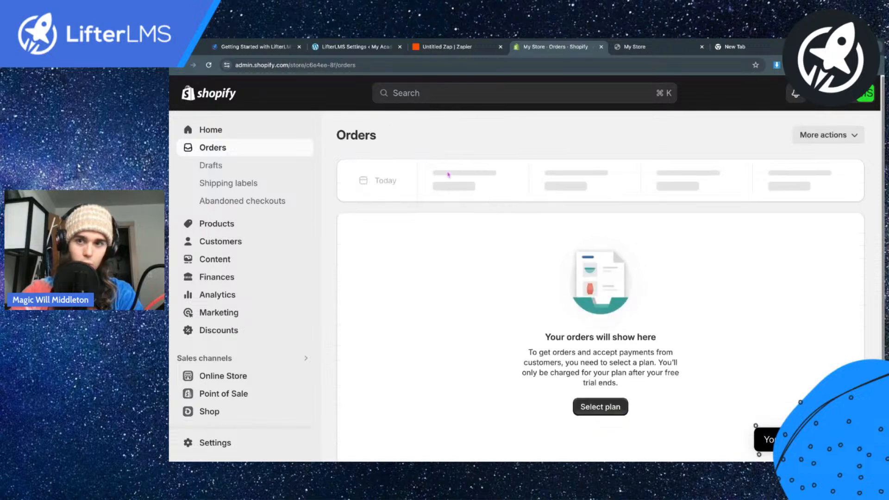
left_click(840, 141)
left_click(839, 142)
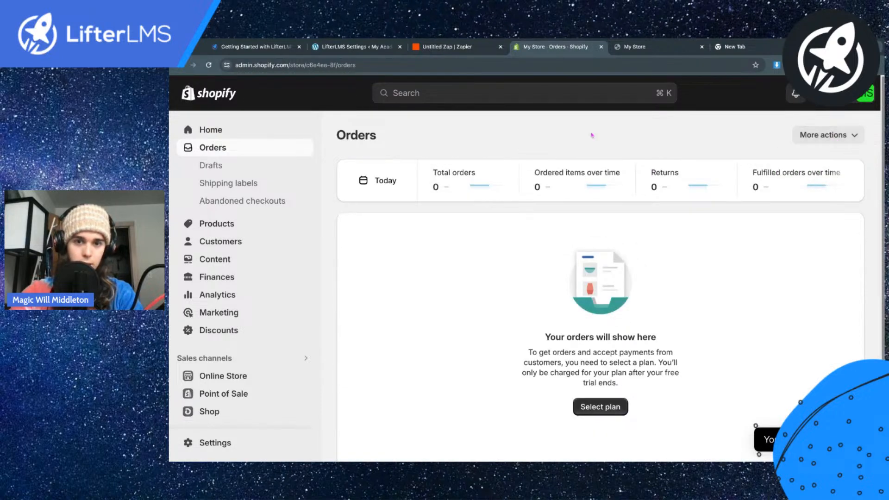
scroll(463, 320, "down", 2)
scroll(255, 222, "down", 2)
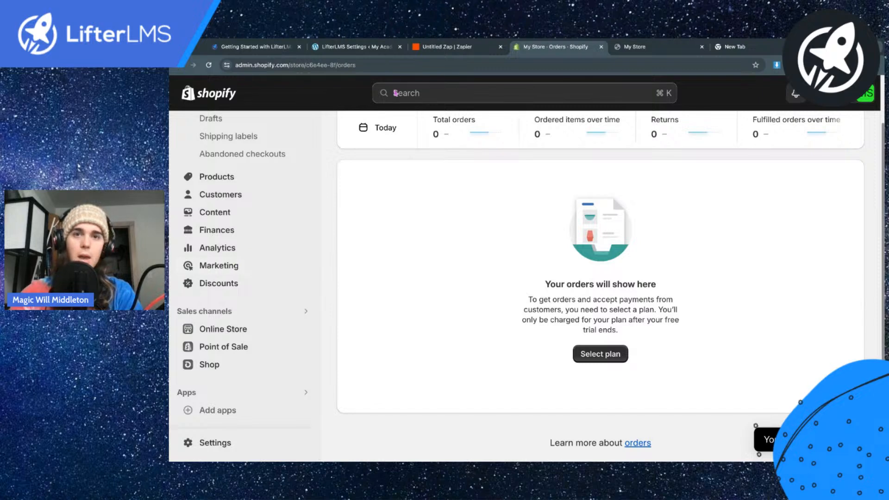
Step: Return to the Zap and go from the action's Email field to the incomplete Shopify trigger's test
left_click(454, 48)
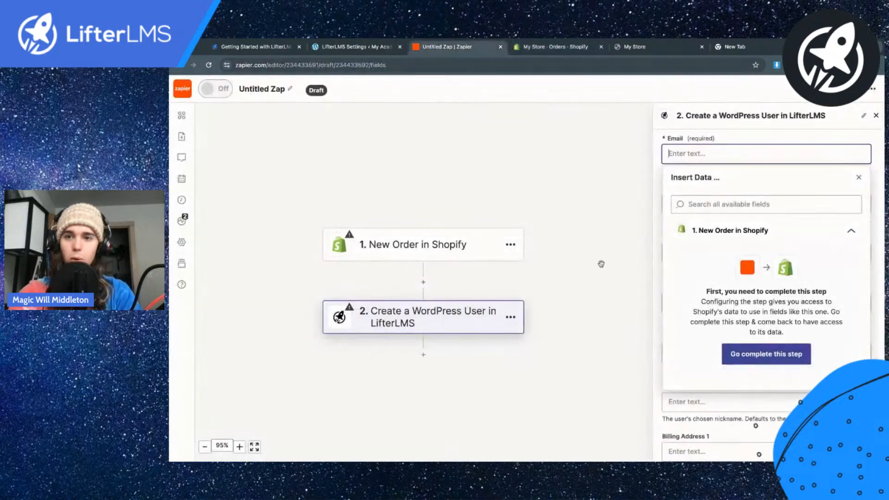
left_click(656, 179)
scroll(692, 198, "up", 1)
left_click(685, 197)
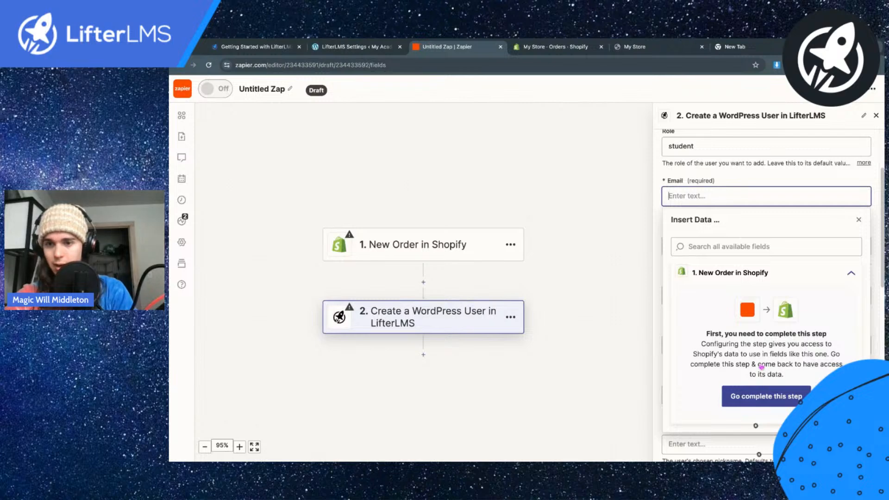
left_click(767, 397)
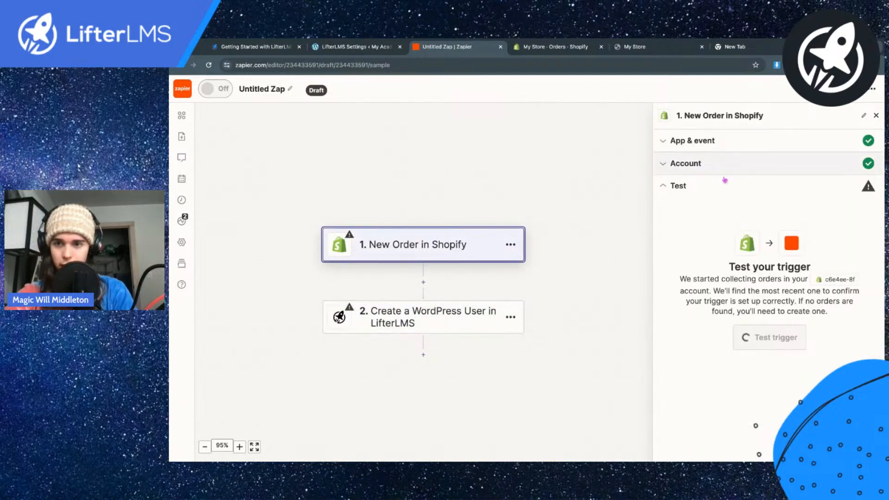
left_click_drag(716, 280, 782, 280)
Step: Open the LifterLMS Quickstart Course product in the Shopify admin and preview its storefront page
left_click(558, 50)
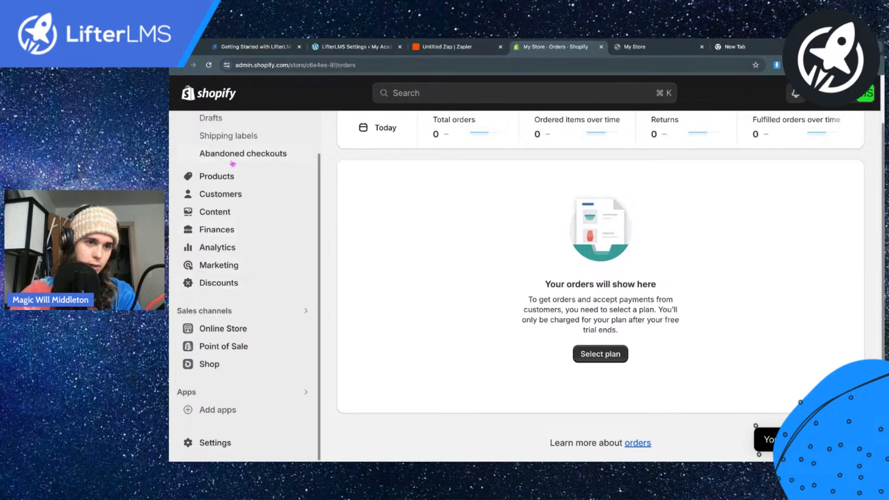
left_click(653, 47)
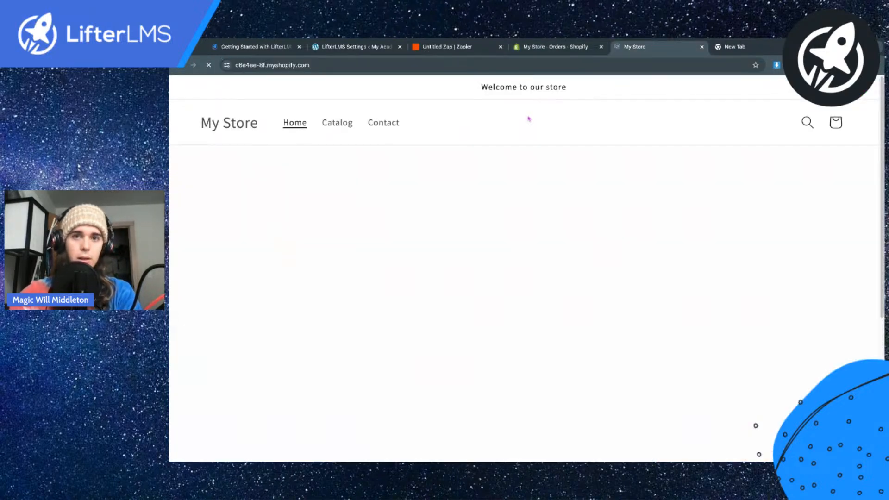
left_click(561, 46)
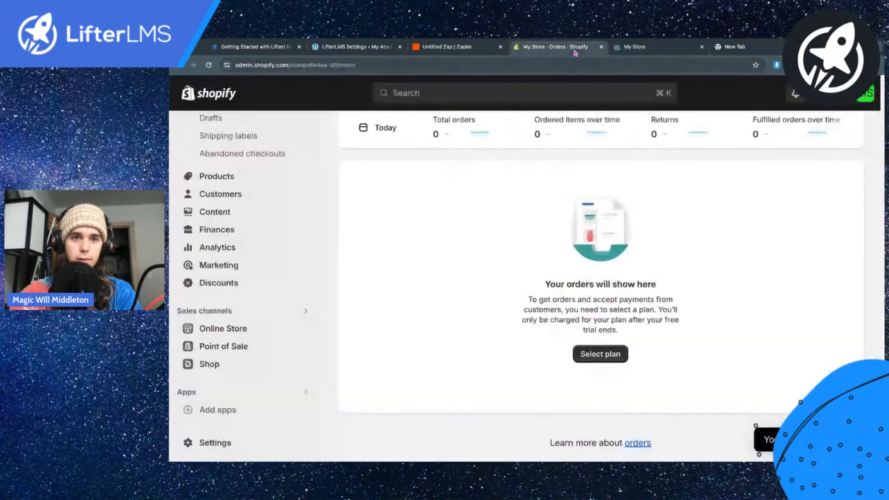
scroll(228, 225, "up", 2)
left_click(216, 224)
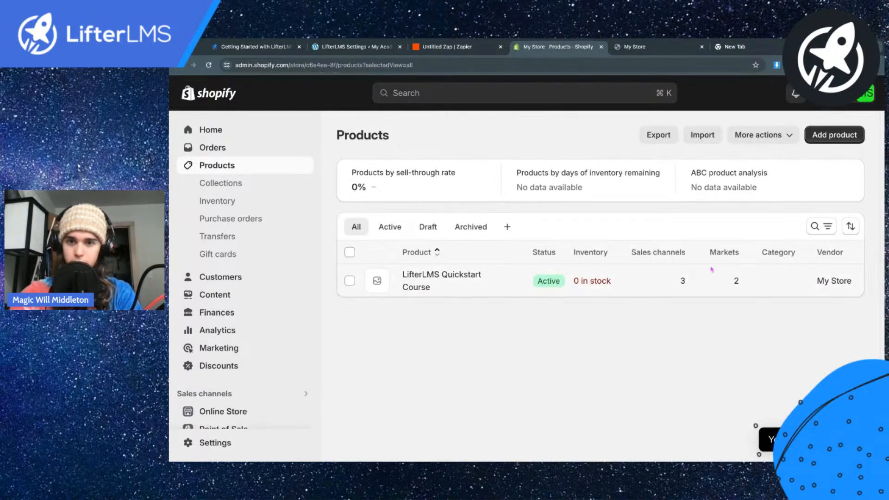
left_click(426, 277)
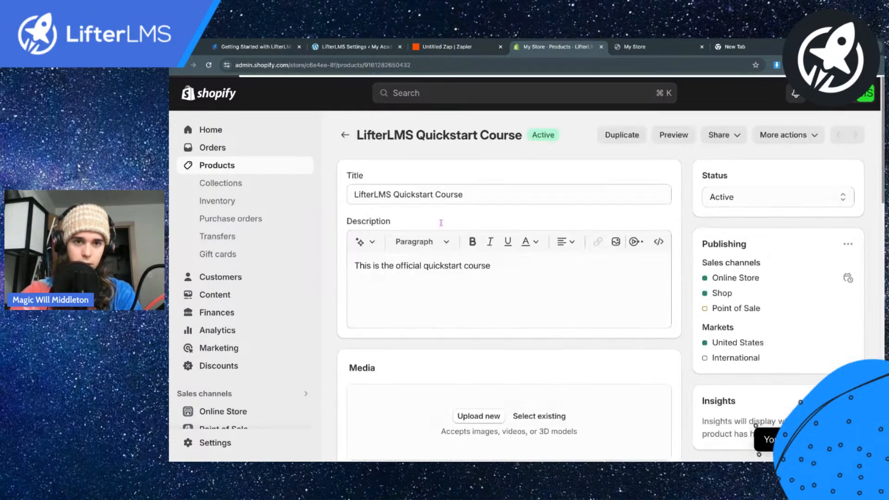
left_click(679, 136)
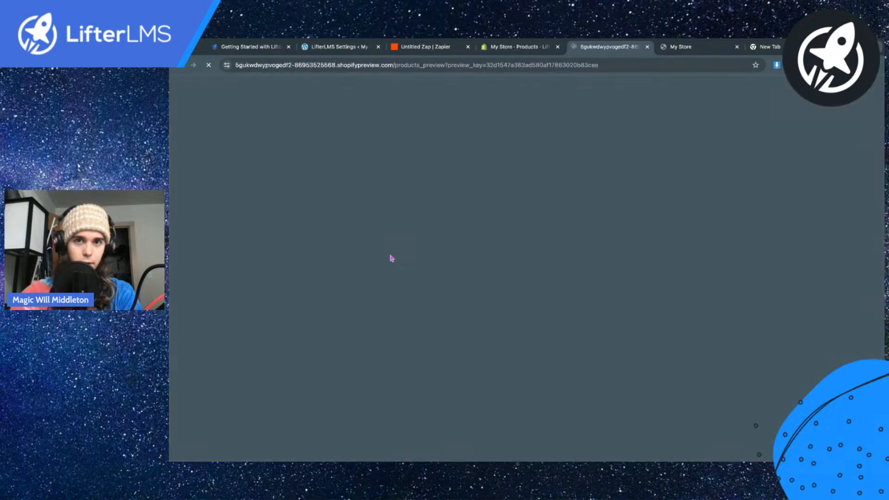
scroll(507, 273, "down", 1)
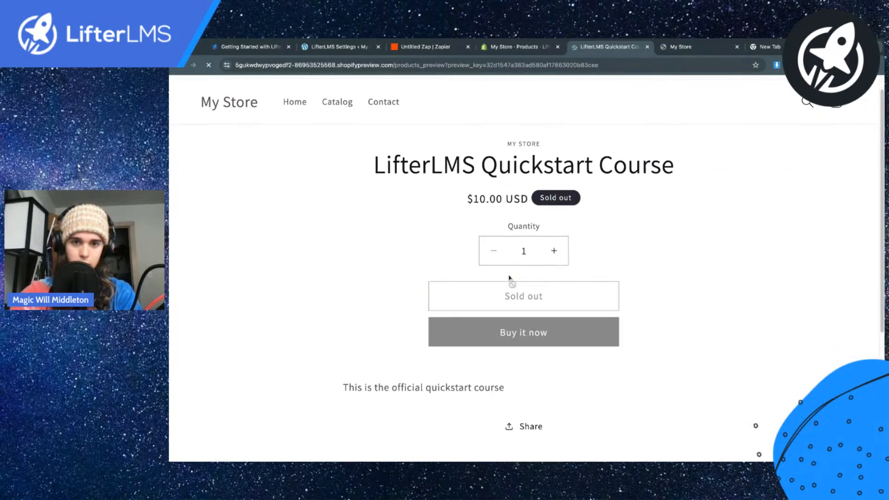
Step: In the Shopify admin, turn off quantity tracking for the LifterLMS Quickstart Course and save the product
left_click(533, 52)
scroll(385, 239, "down", 10)
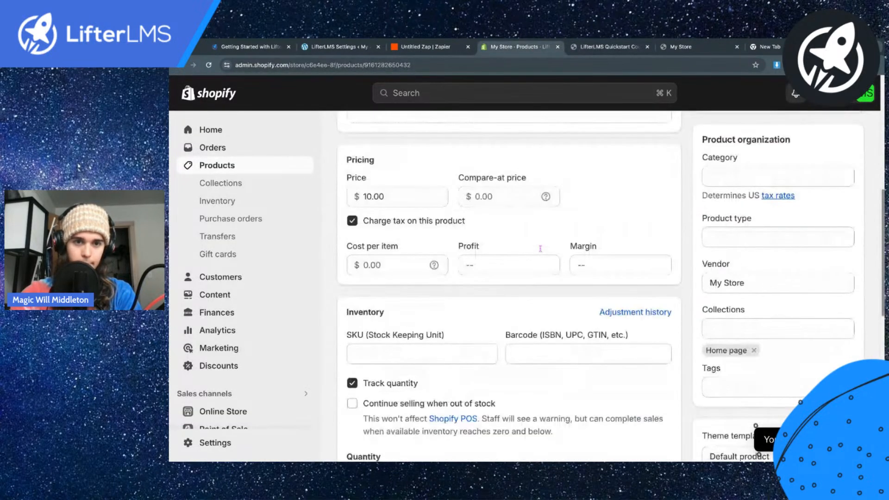
scroll(383, 237, "down", 1)
scroll(384, 237, "down", 1)
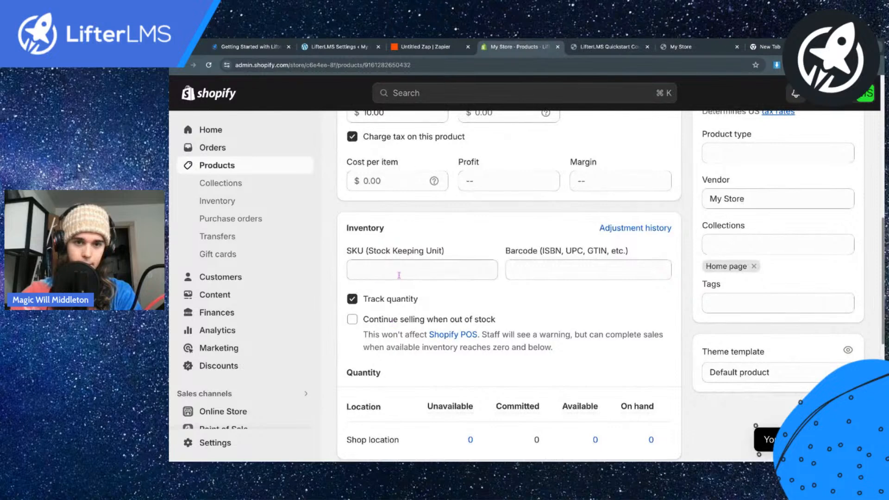
left_click(381, 300)
scroll(383, 304, "up", 7)
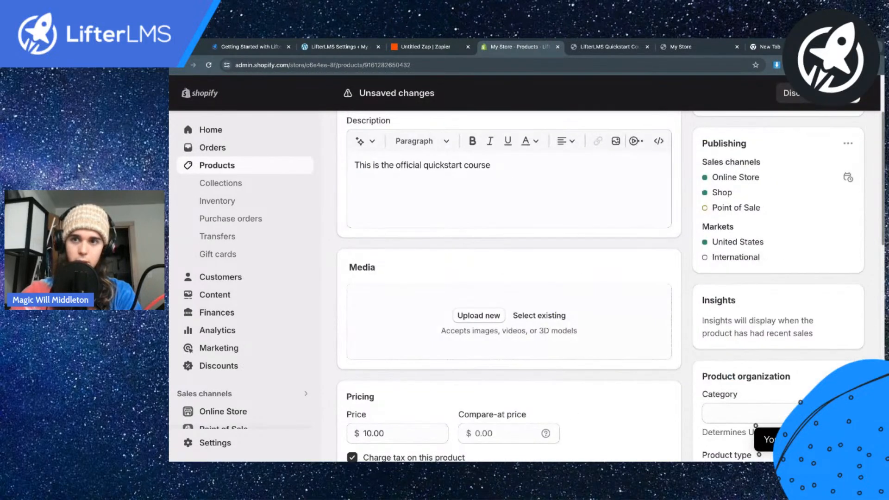
Step: Add the course to the cart from its storefront preview, try to check out, and go back to the product page
left_click(614, 47)
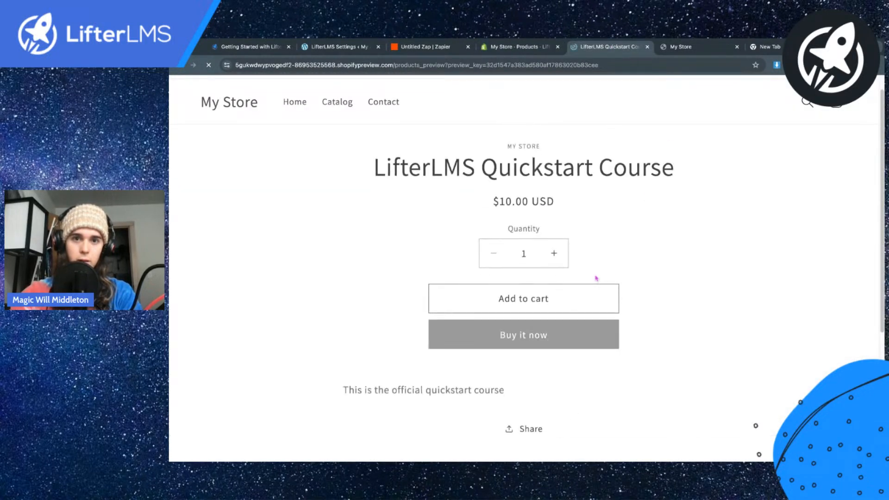
left_click(556, 296)
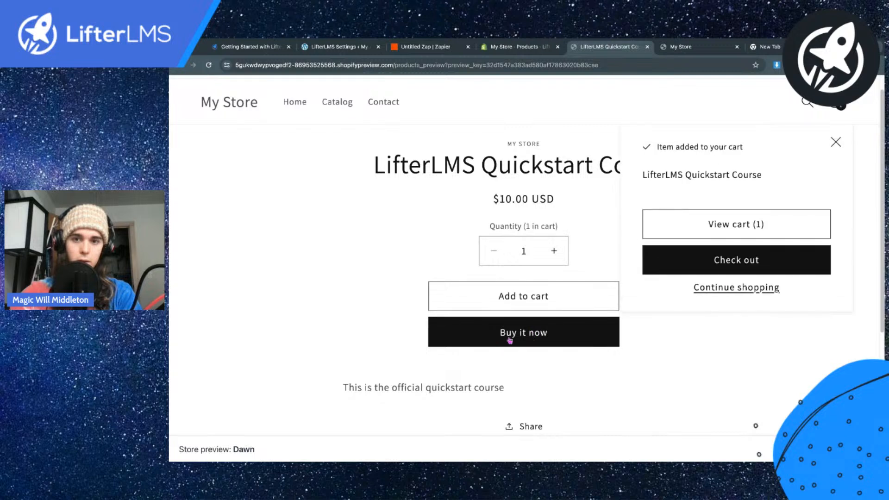
left_click(749, 260)
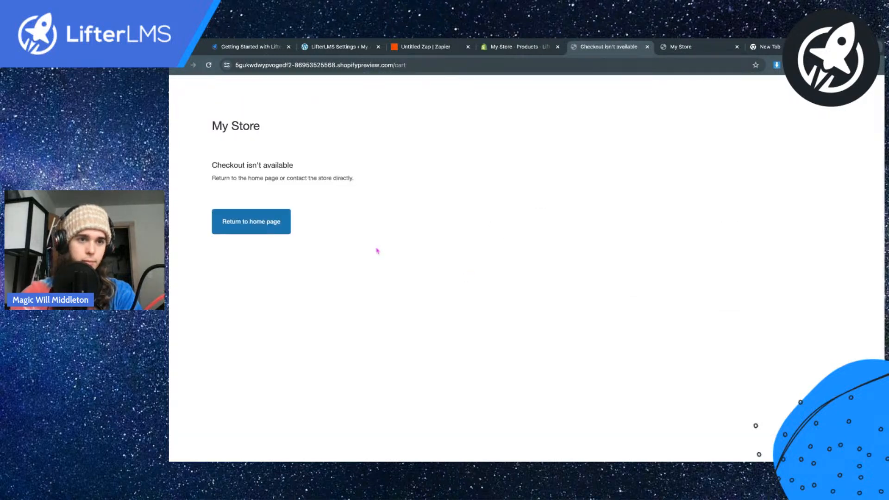
left_click_drag(224, 163, 328, 173)
triple_click(307, 179)
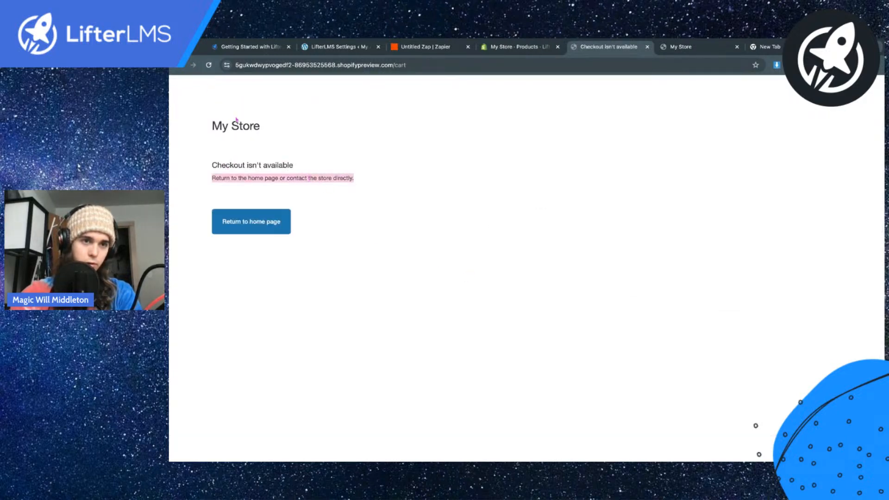
left_click(183, 69)
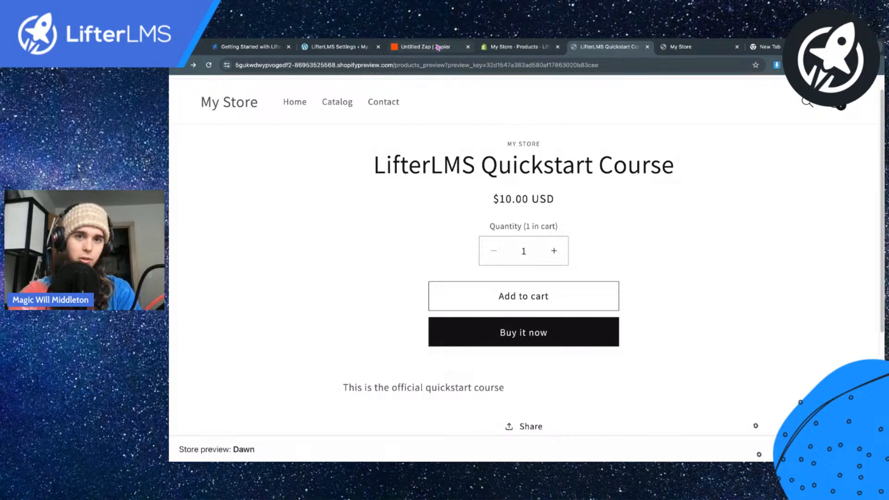
Step: Return to the Zap and examine the user fields offered by the Create a WordPress User action, from Role to the billing fields
left_click(438, 47)
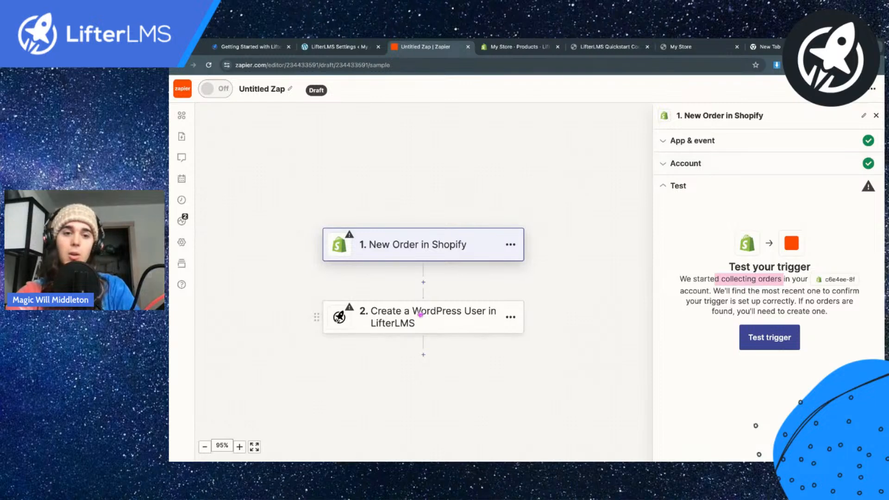
left_click(417, 312)
scroll(753, 281, "down", 1)
scroll(754, 281, "down", 1)
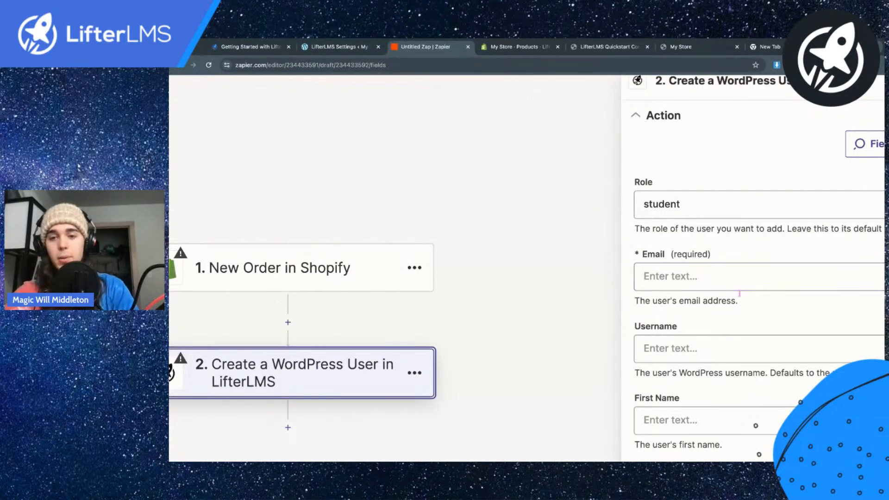
scroll(739, 293, "down", 2)
scroll(740, 293, "right", 2)
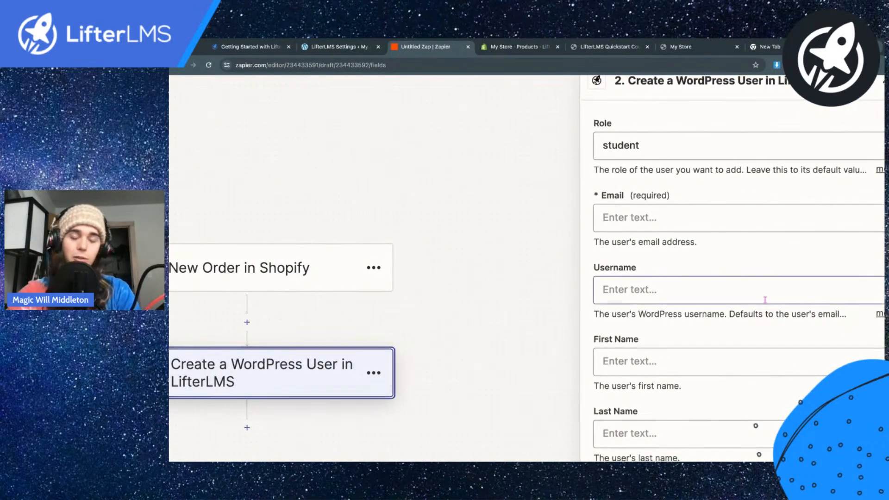
scroll(739, 293, "down", 3)
scroll(753, 297, "right", 1)
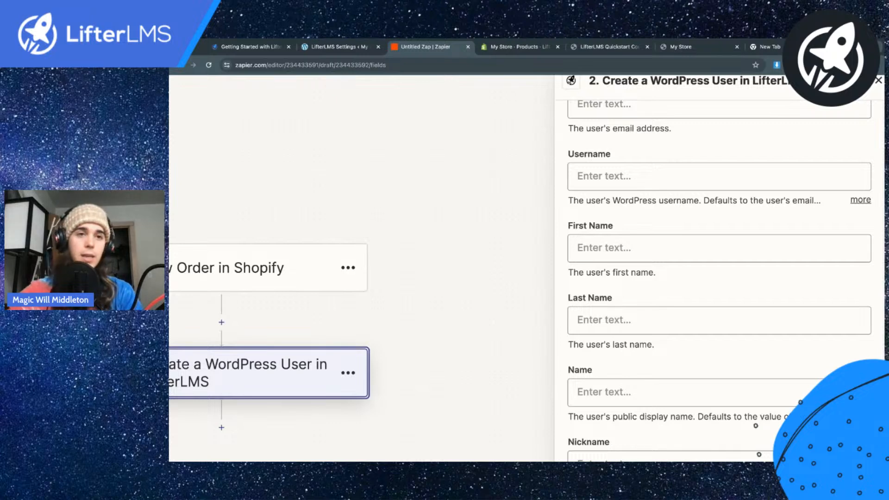
scroll(600, 202, "down", 5)
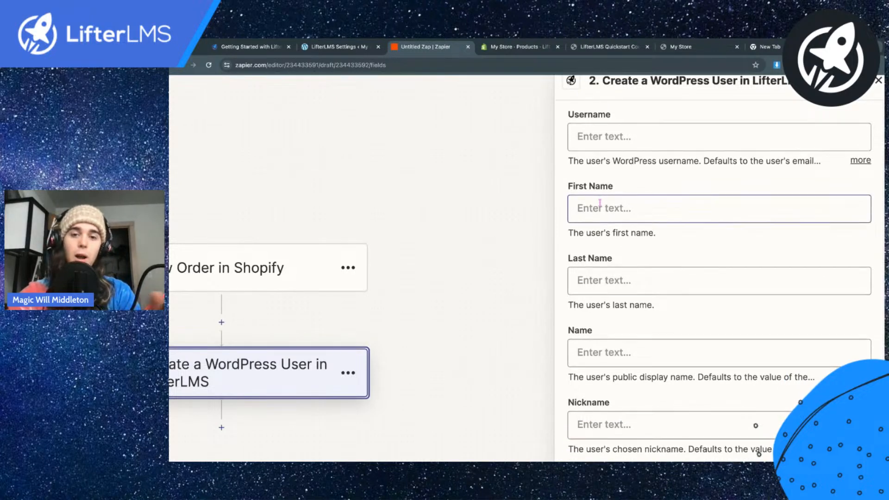
scroll(599, 202, "down", 2)
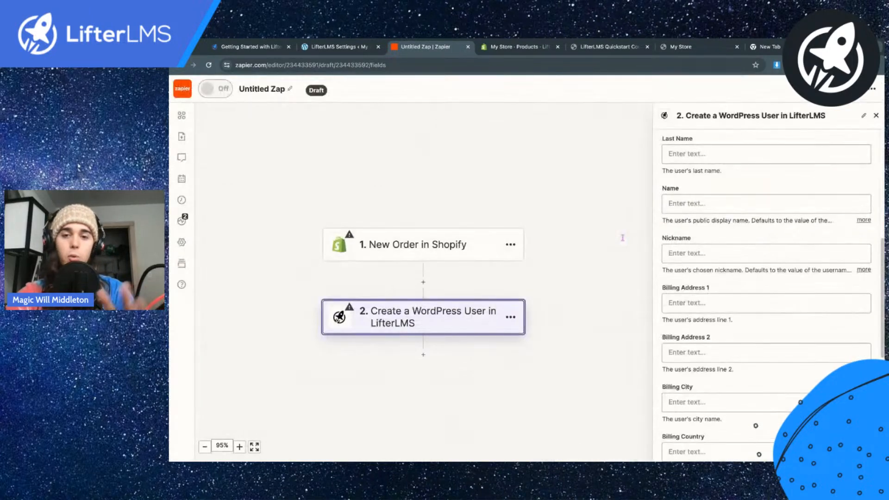
scroll(708, 245, "down", 4)
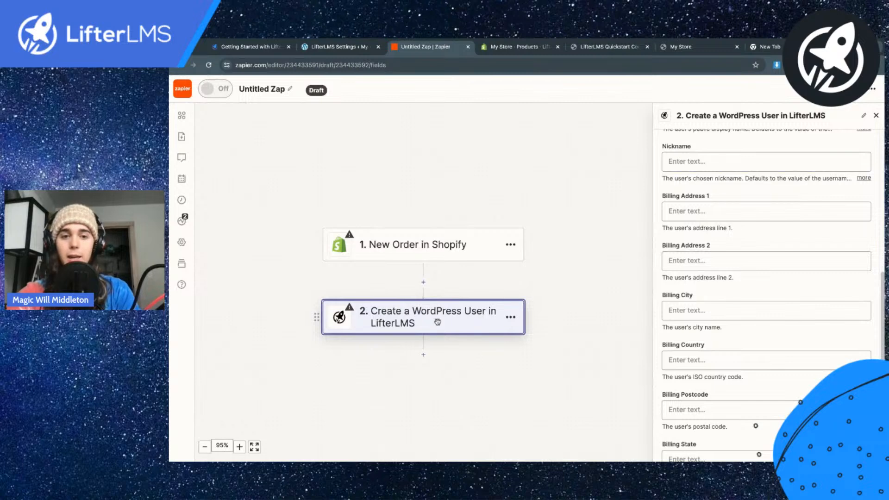
Step: Add a third step to the end of the Zap using the LifterLMS Beta app
left_click(423, 356)
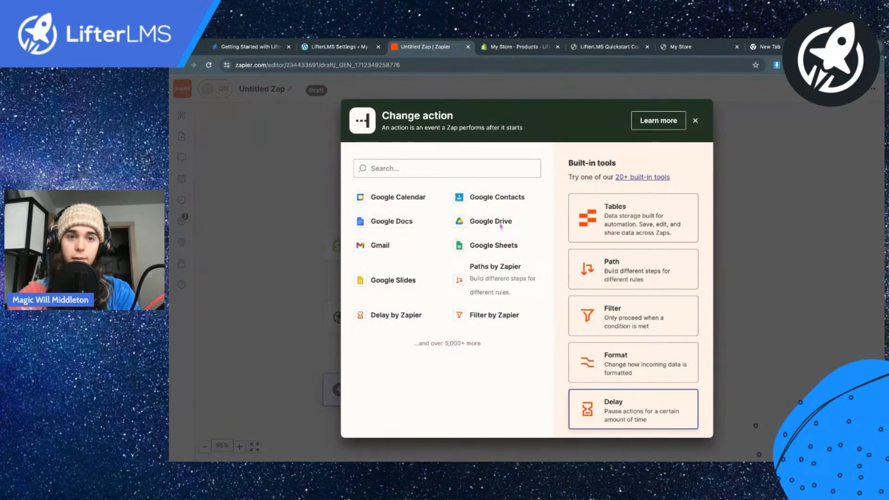
type("lifterlms")
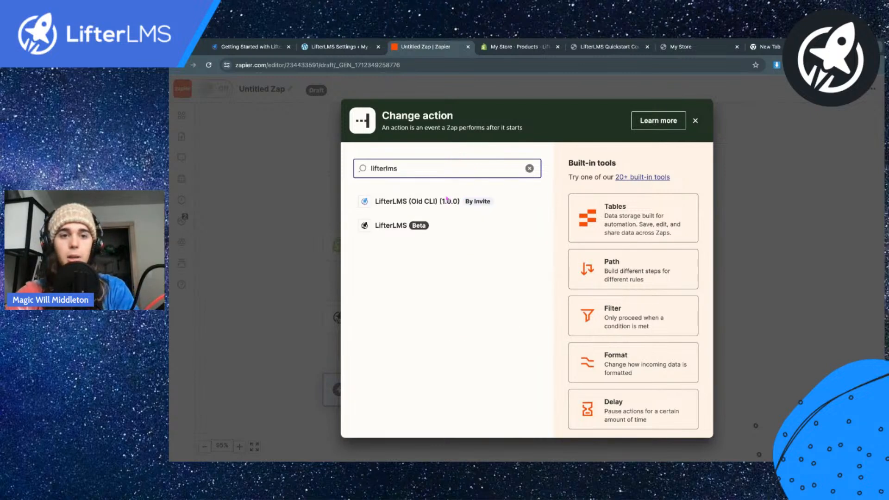
left_click(399, 221)
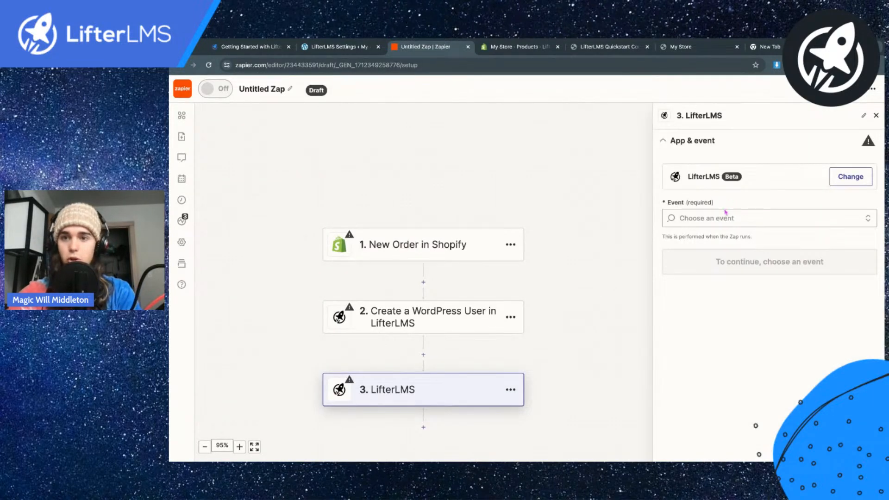
Step: Set the third step's event to Enroll in a Course and continue with the connected LifterLMS account
left_click(720, 219)
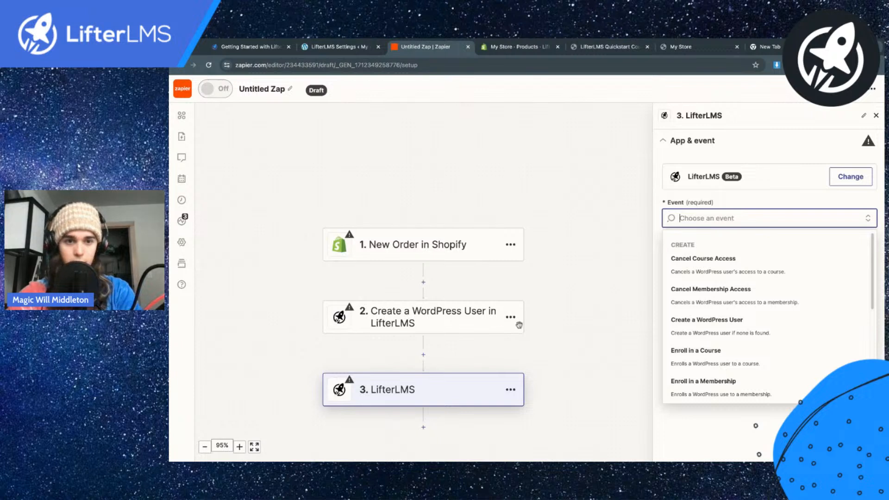
scroll(501, 331, "down", 1)
type("enro")
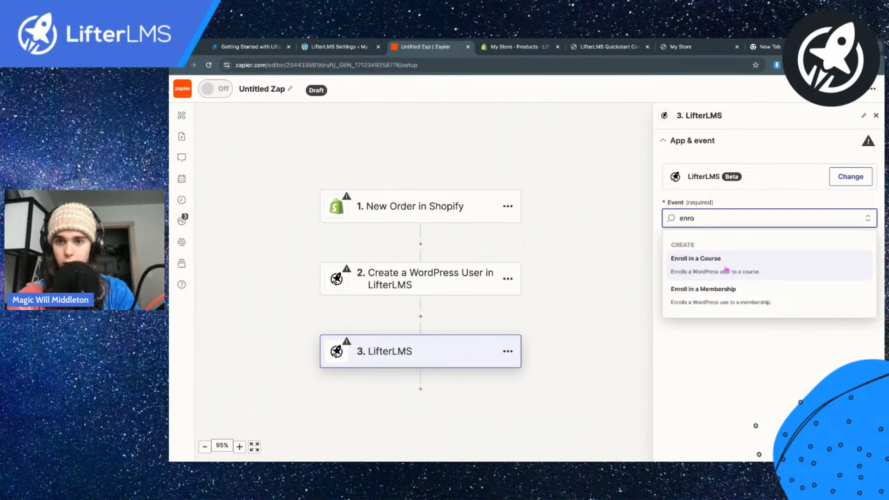
left_click(726, 270)
left_click(751, 267)
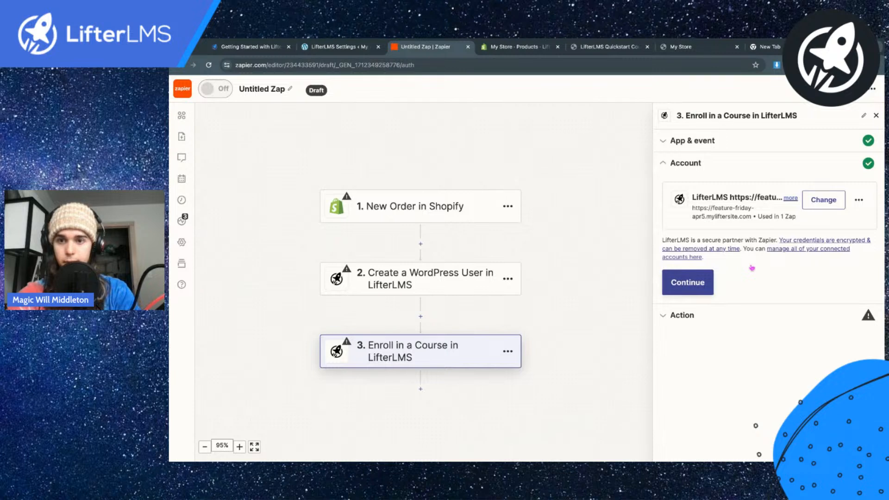
left_click(688, 283)
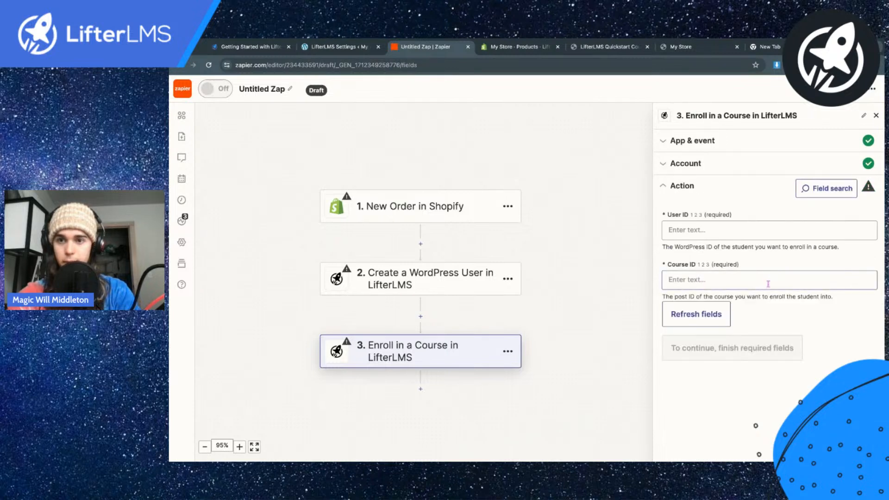
Step: Check which data from the Create a WordPress User step can be inserted into the User ID and Course ID fields
left_click(696, 228)
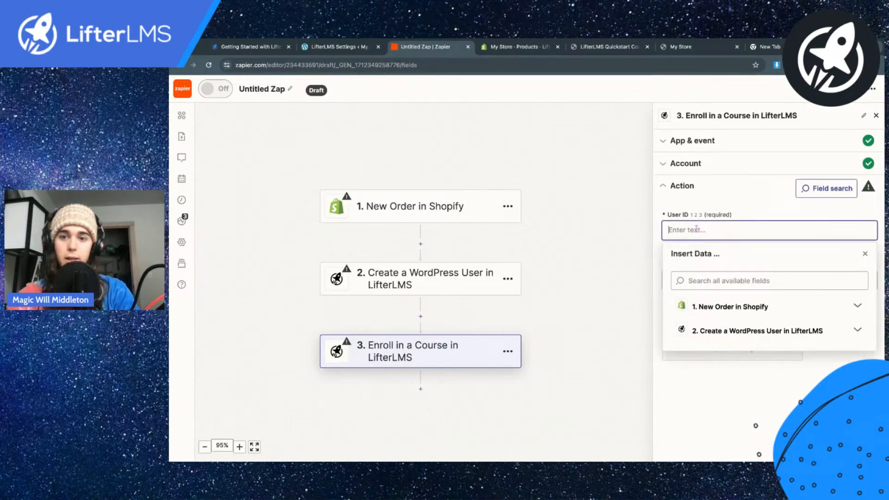
left_click(731, 338)
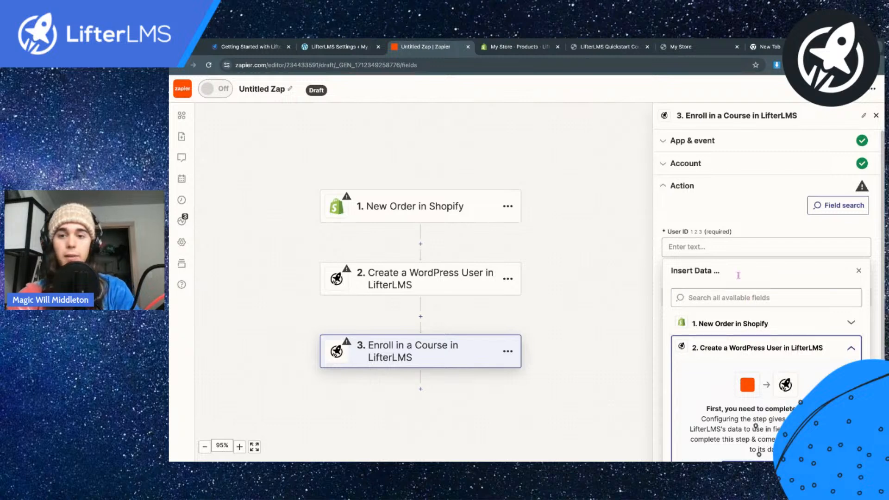
left_click(721, 233)
left_click(700, 278)
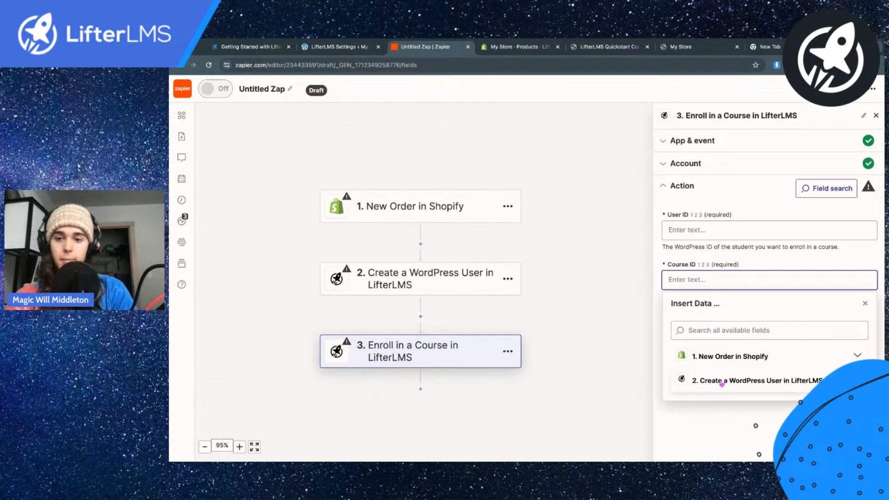
left_click(722, 381)
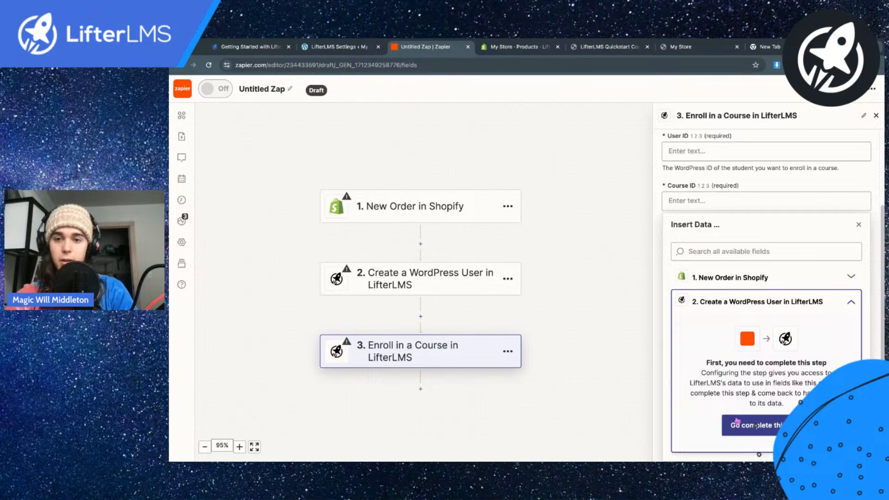
scroll(703, 189, "up", 3)
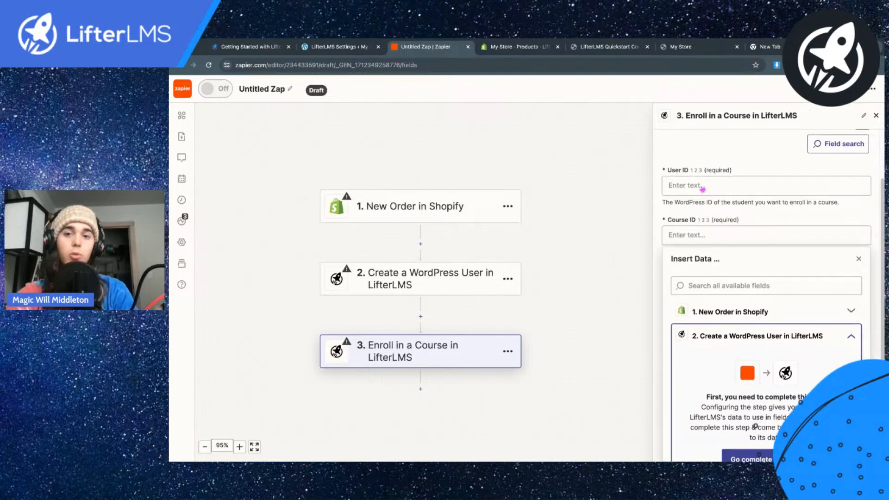
left_click(699, 217)
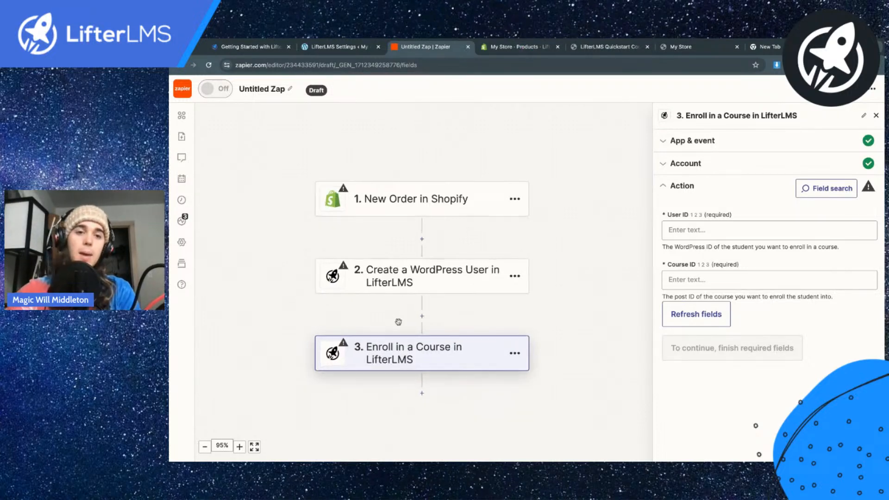
scroll(398, 322, "up", 5)
scroll(398, 322, "up", 1)
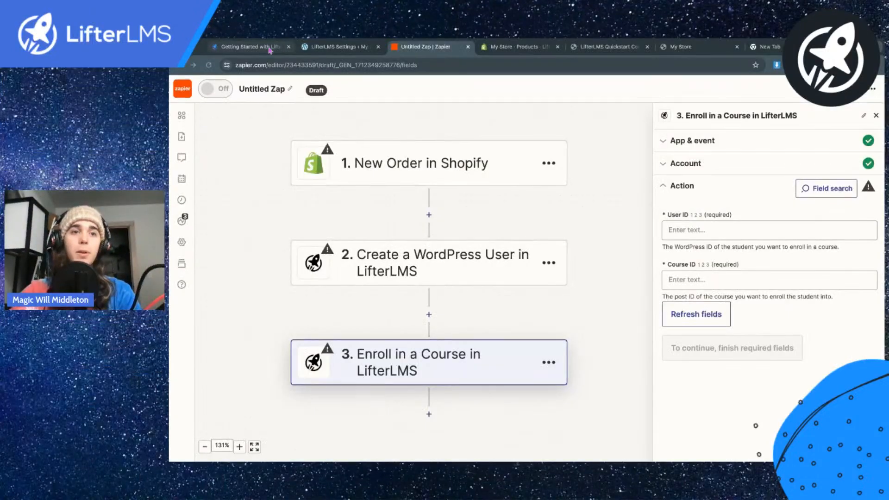
Step: Switch to the Getting Started with LifterLMS and Zapier article and look through its contents and automation explanation
left_click(270, 49)
scroll(437, 210, "up", 7)
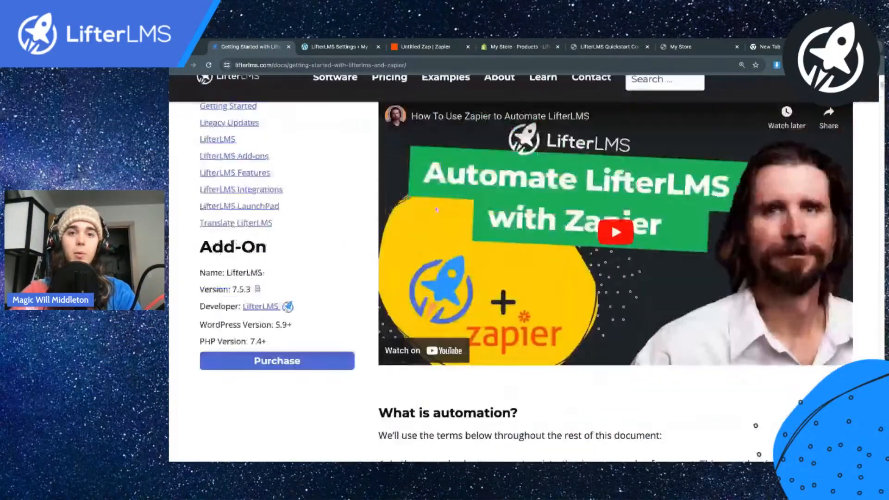
scroll(436, 209, "up", 5)
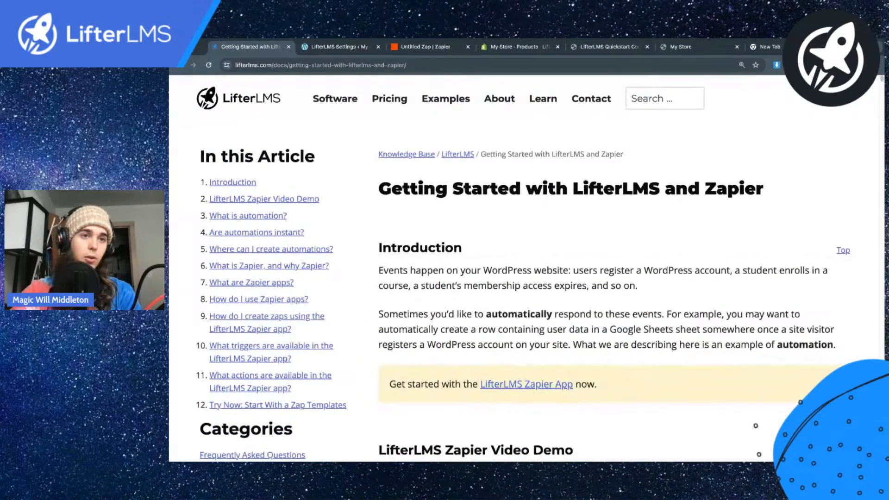
scroll(429, 237, "down", 10)
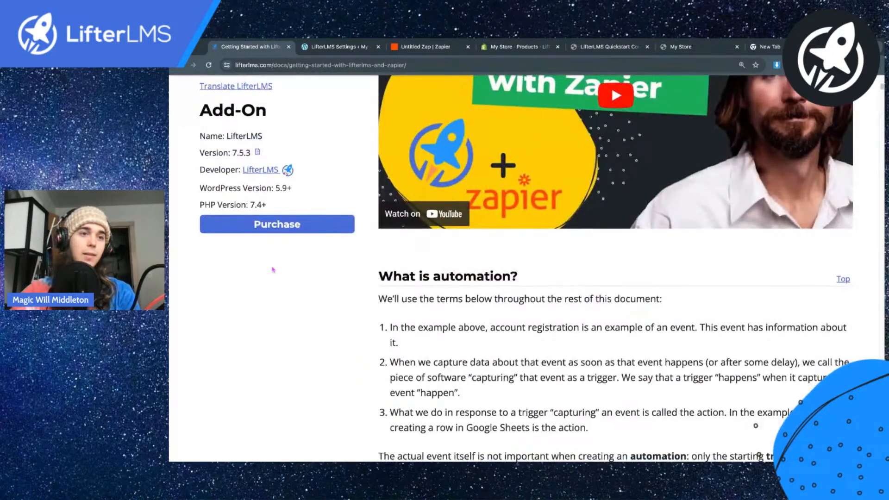